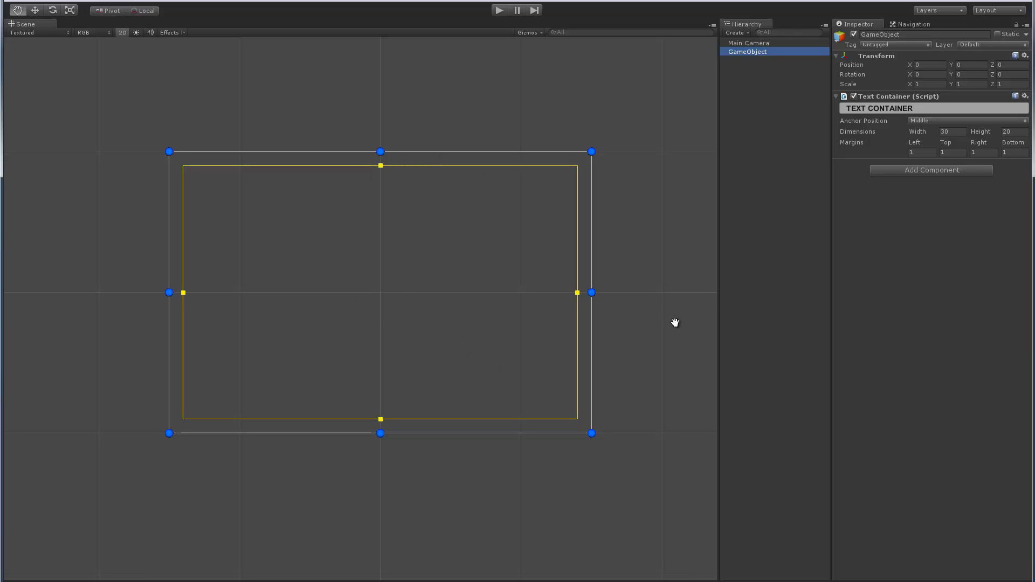
Step: Start from a bare GameObject without a Text Container and set its X and Y position to 0
click(738, 57)
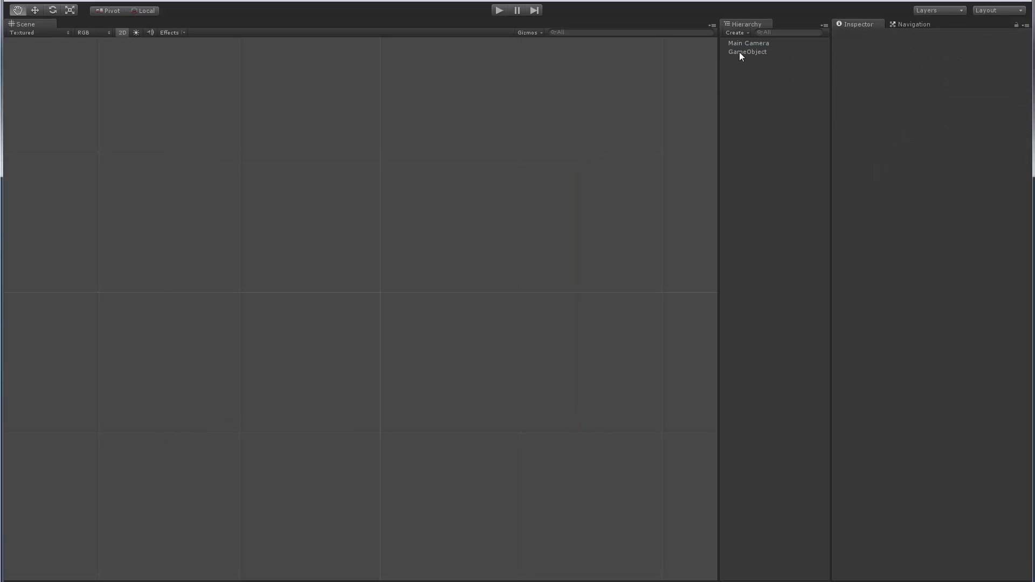
key(ctrl+z)
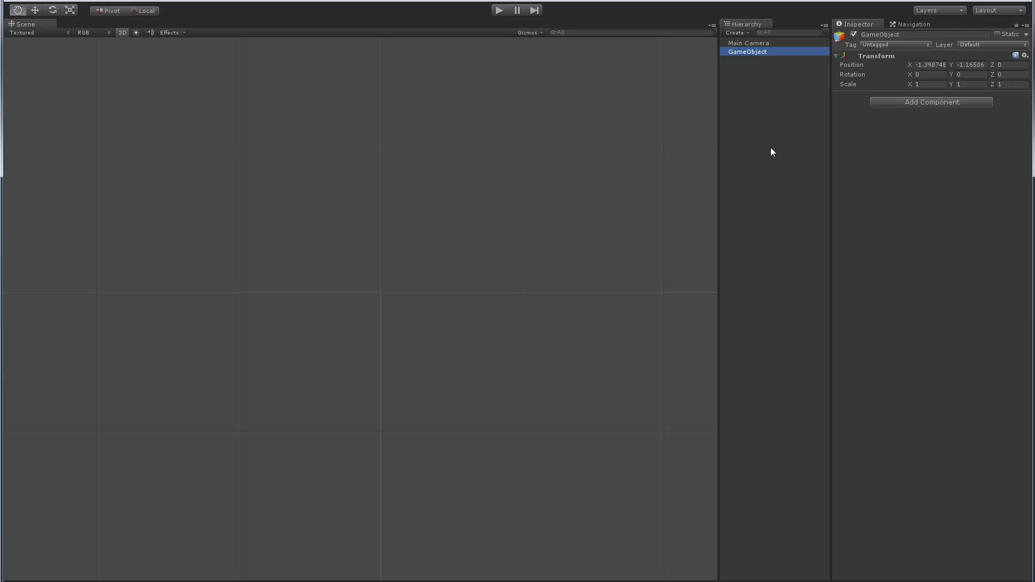
click(928, 65)
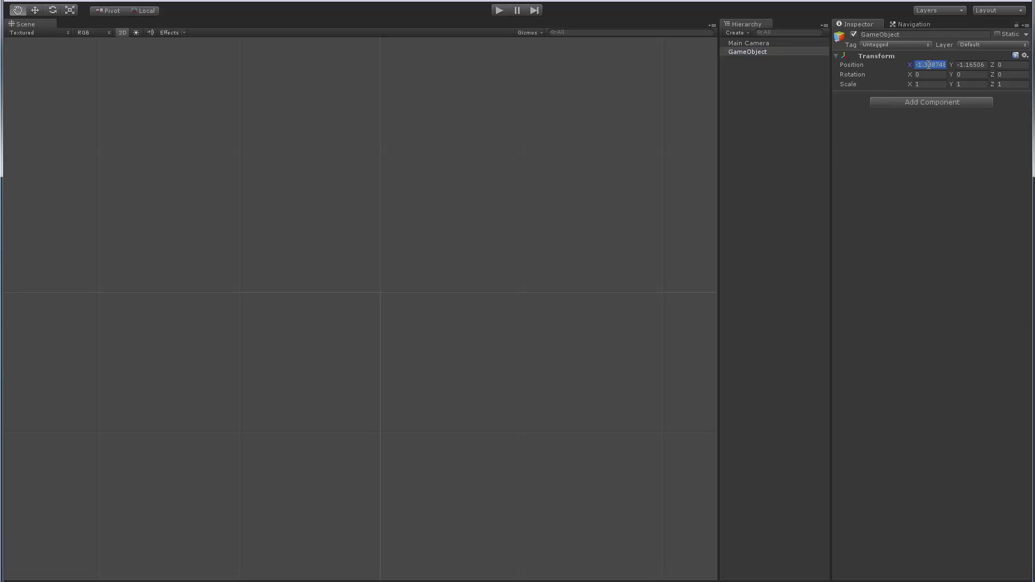
text(0)
key(Tab)
text(0)
key(Tab)
Step: Add a Text Container component to the GameObject
click(920, 106)
click(885, 237)
click(900, 143)
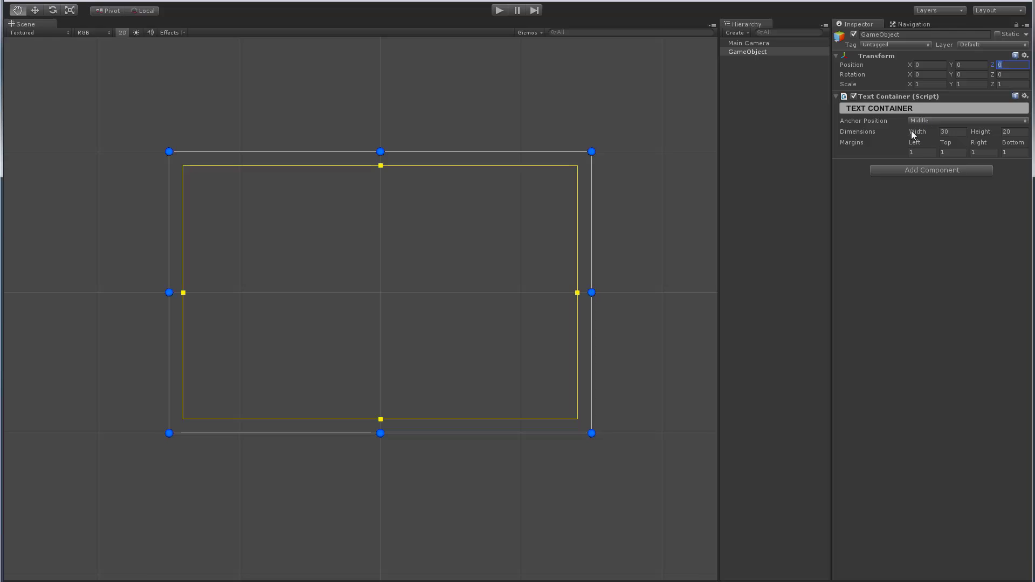
click(871, 254)
Step: Activate the Move tool and widen the container's left margin in the scene to about 1.2
key(w)
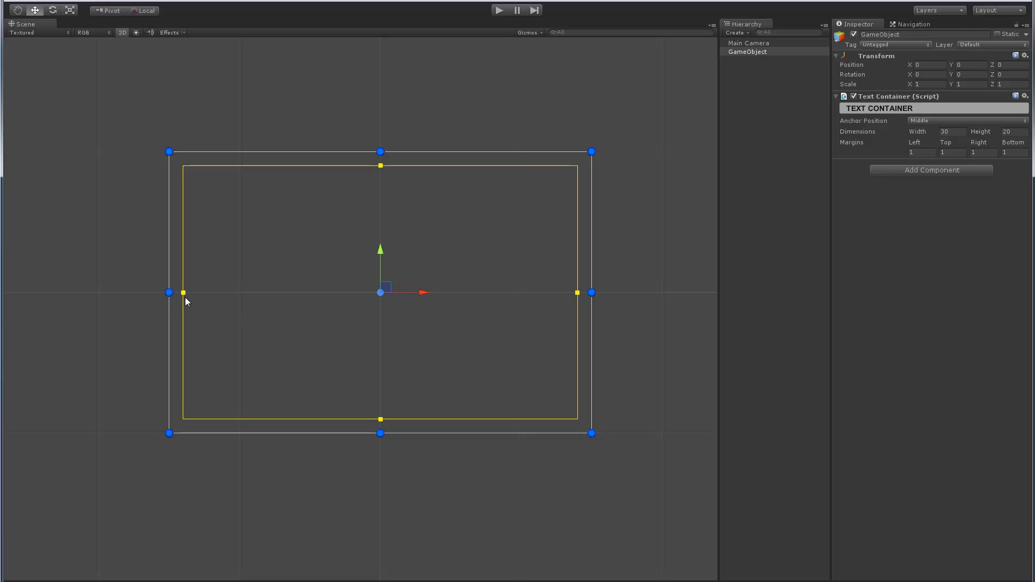
mouse_move(185, 294)
mouse_down()
mouse_move(297, 285)
mouse_move(204, 304)
mouse_move(291, 317)
mouse_move(182, 324)
mouse_move(194, 301)
mouse_up()
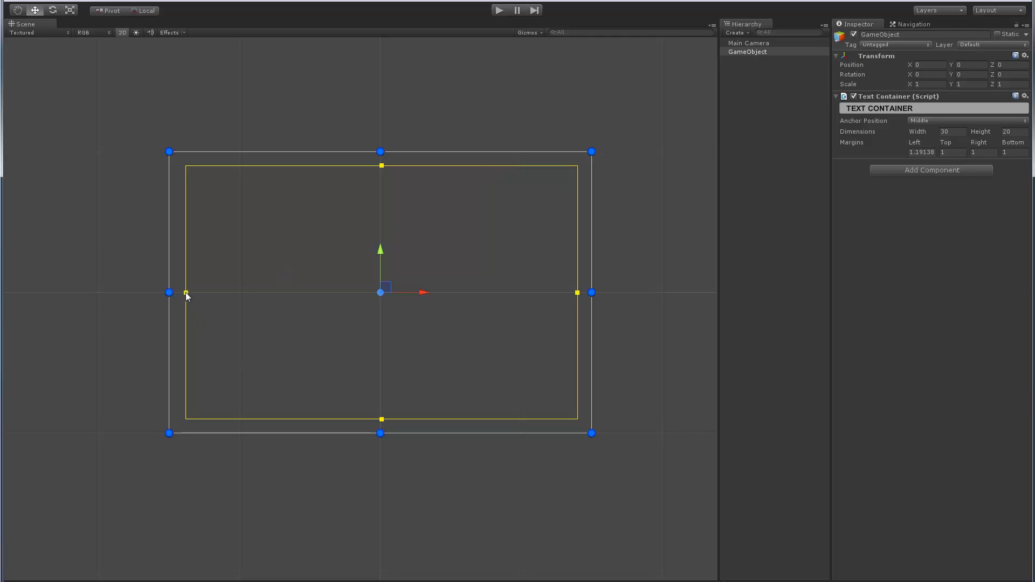
drag(185, 293, 170, 293)
Step: Try the TopLeft and BottomRight anchor positions on the text container and return it to Middle
click(927, 120)
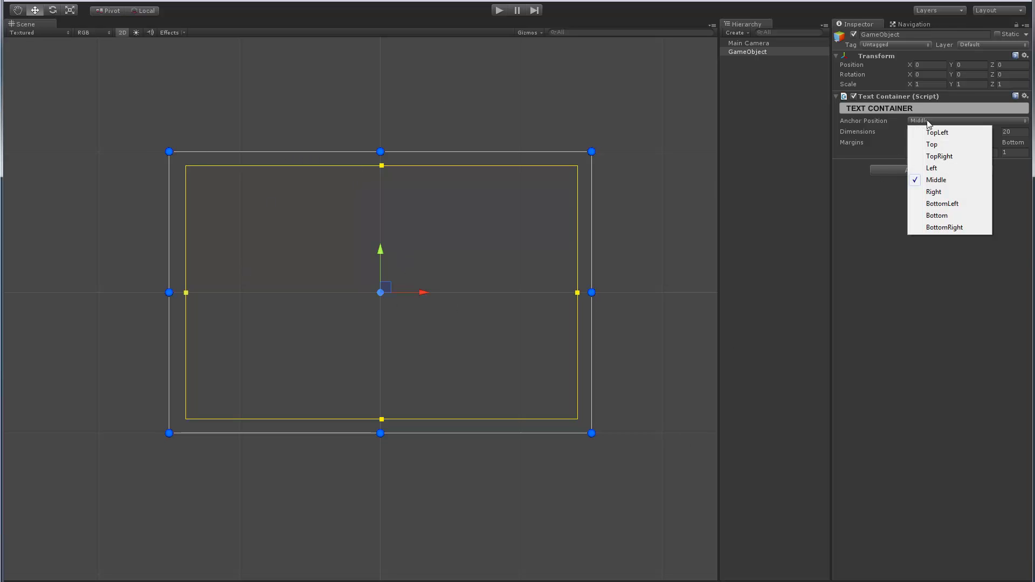
click(873, 134)
middle_drag(516, 401, 351, 282)
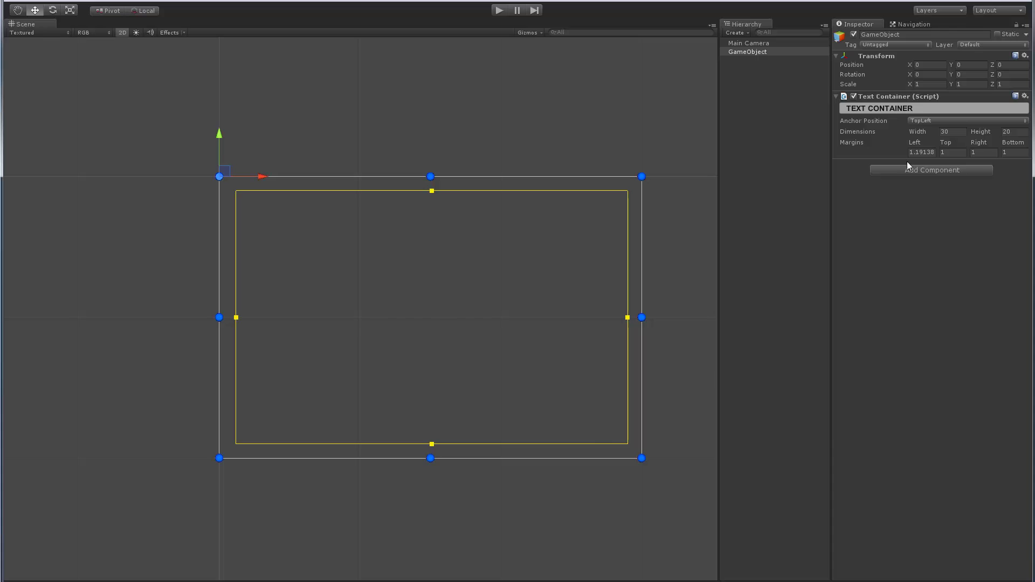
click(922, 121)
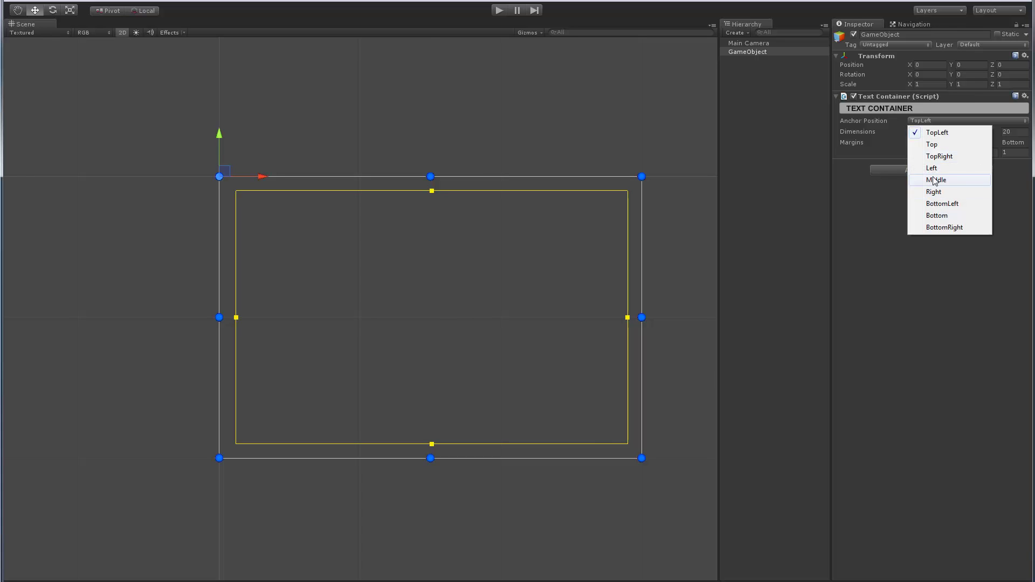
click(936, 180)
click(923, 122)
click(943, 227)
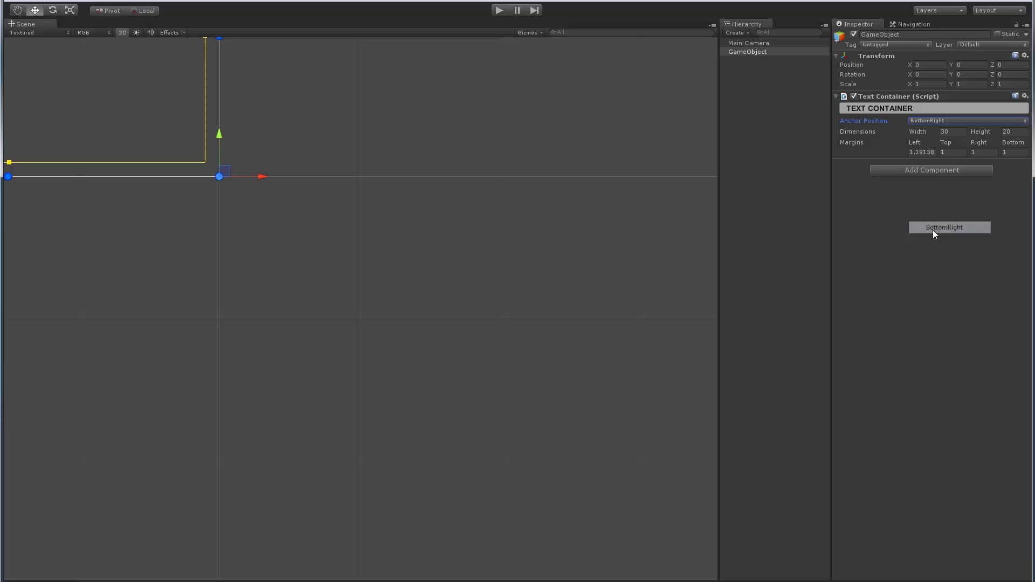
middle_drag(362, 217, 637, 399)
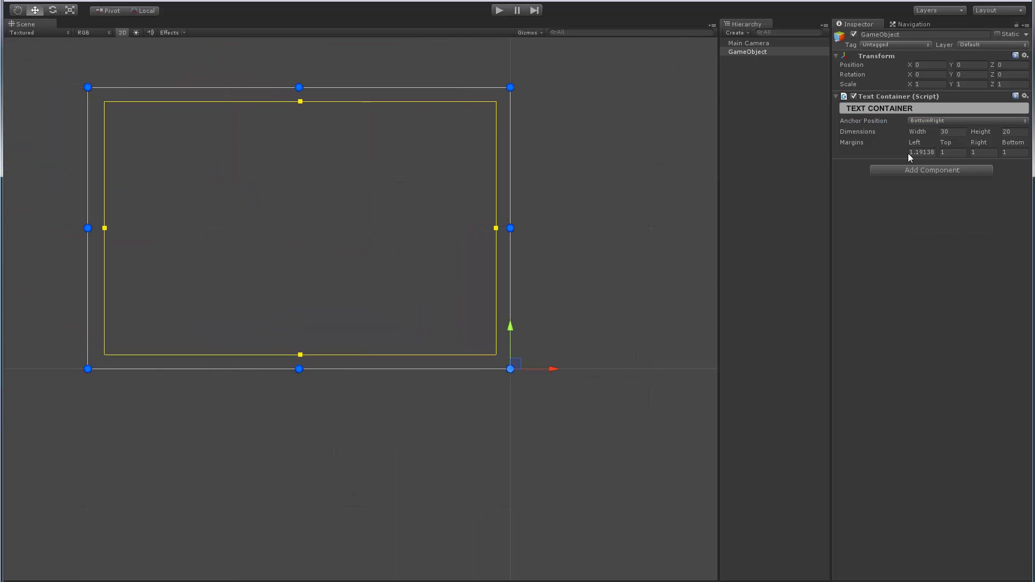
click(922, 122)
click(936, 180)
middle_drag(471, 336, 337, 252)
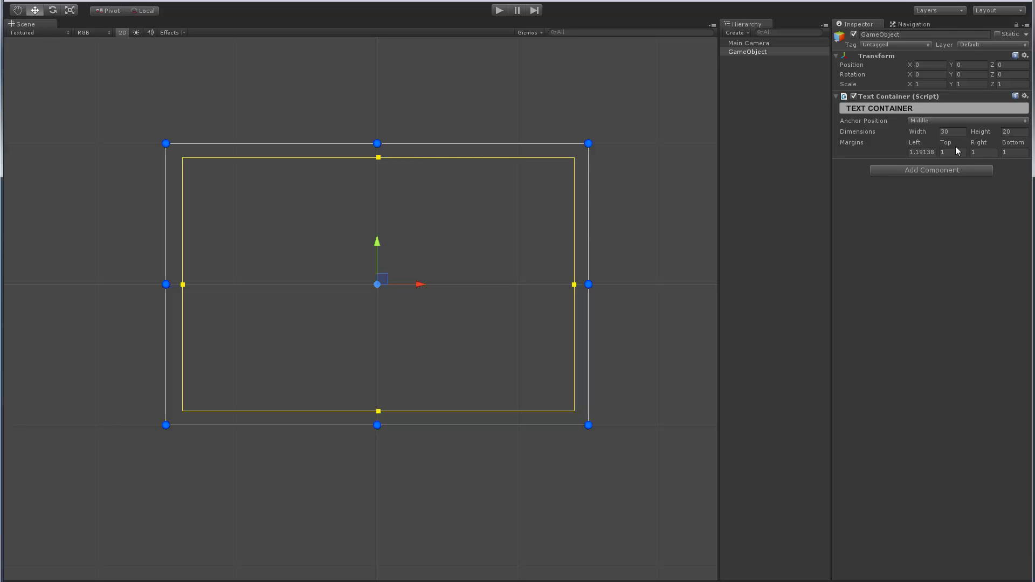
Step: Try resizing the text container by its side and corner handles, narrowing its width to about 27.6
drag(588, 285, 541, 324)
mouse_move(166, 285)
mouse_down()
mouse_move(205, 286)
mouse_move(154, 290)
mouse_up()
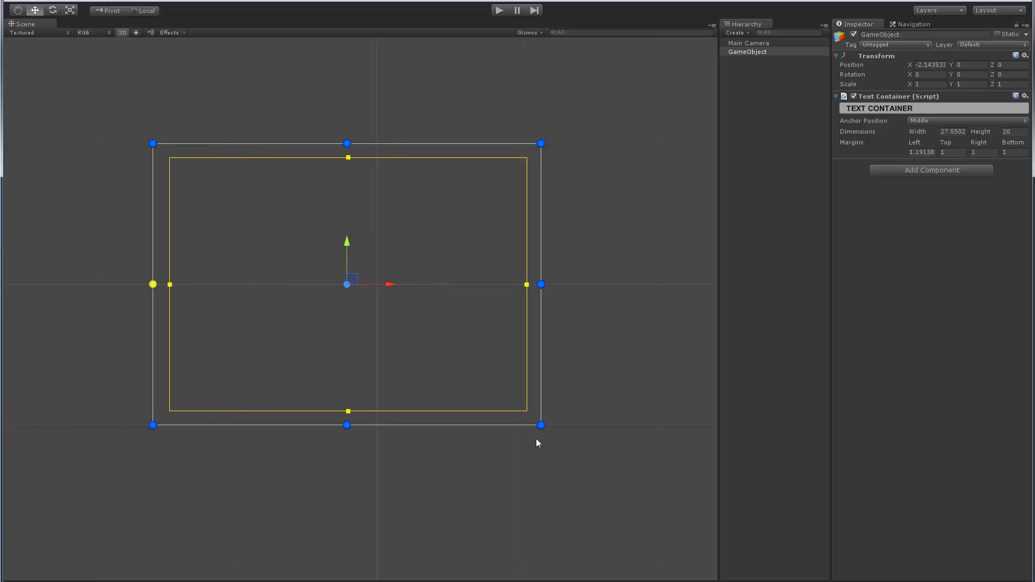
drag(544, 429, 407, 314)
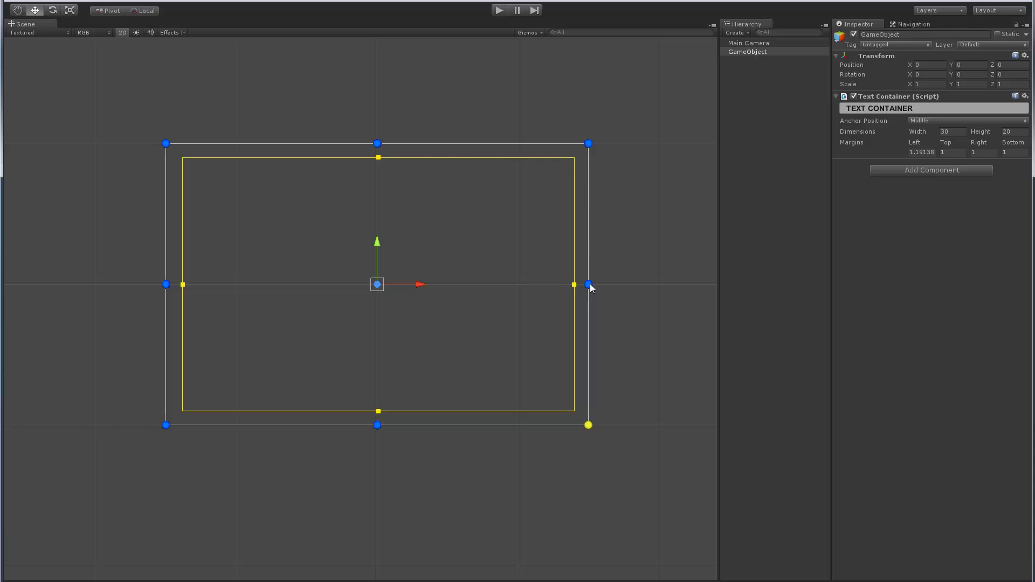
Step: Try reshaping the container from its right and top edges and its left margin, and undo the changes
drag(591, 288, 520, 305)
key(ctrl+z)
drag(589, 286, 547, 286)
mouse_move(378, 143)
mouse_down()
mouse_move(379, 213)
mouse_move(373, 141)
mouse_up()
drag(183, 287, 226, 298)
key(ctrl+z)
Step: Delete the GameObject holding the Text Container and create a new empty GameObject
click(781, 145)
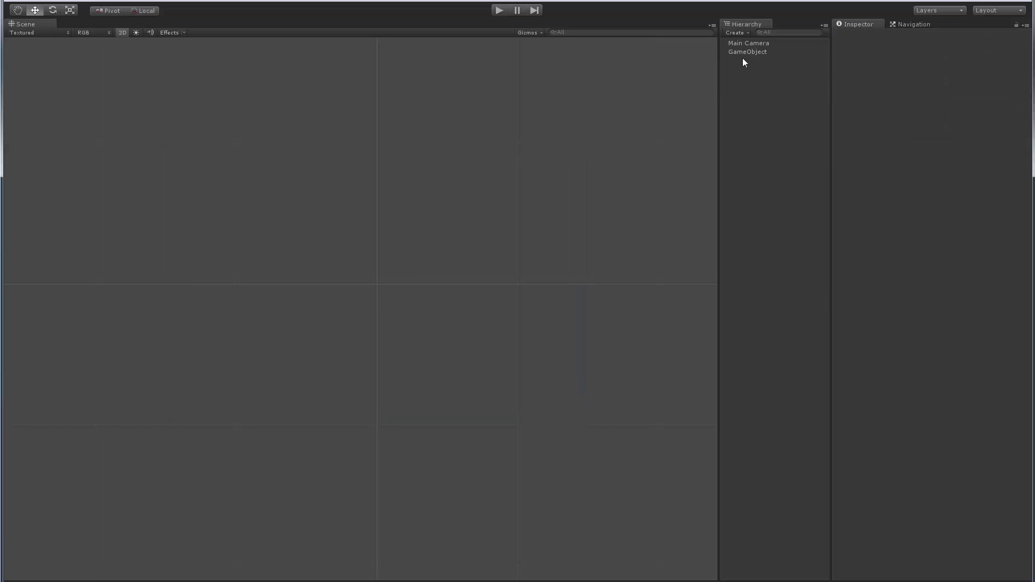
click(740, 51)
key(Delete)
key(ctrl+shift+n)
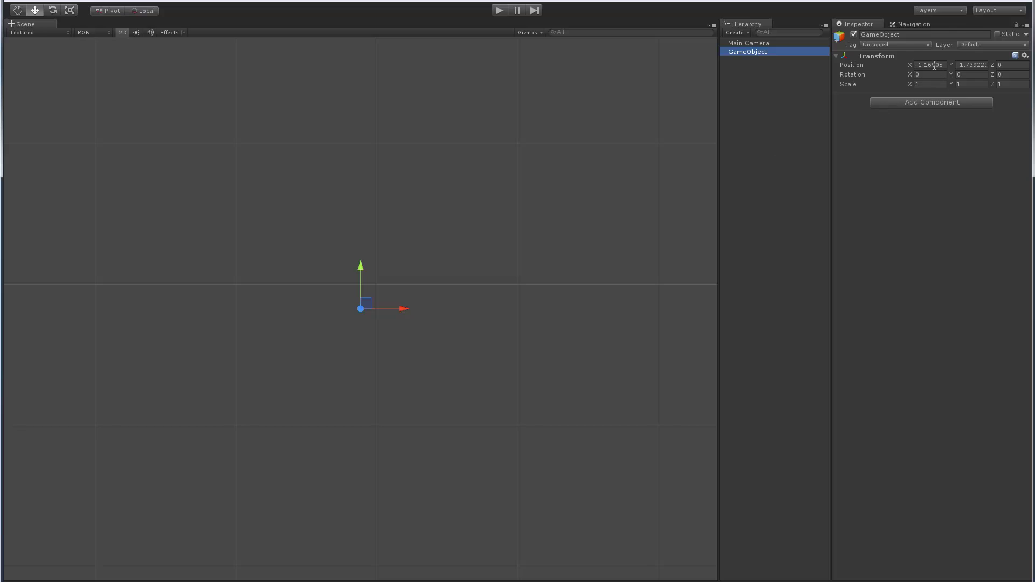
Step: Set the new GameObject's X and Y position to 0 and attach the SandBox_03 script to it
click(934, 65)
text(0)
key(Tab)
text(0)
key(Tab)
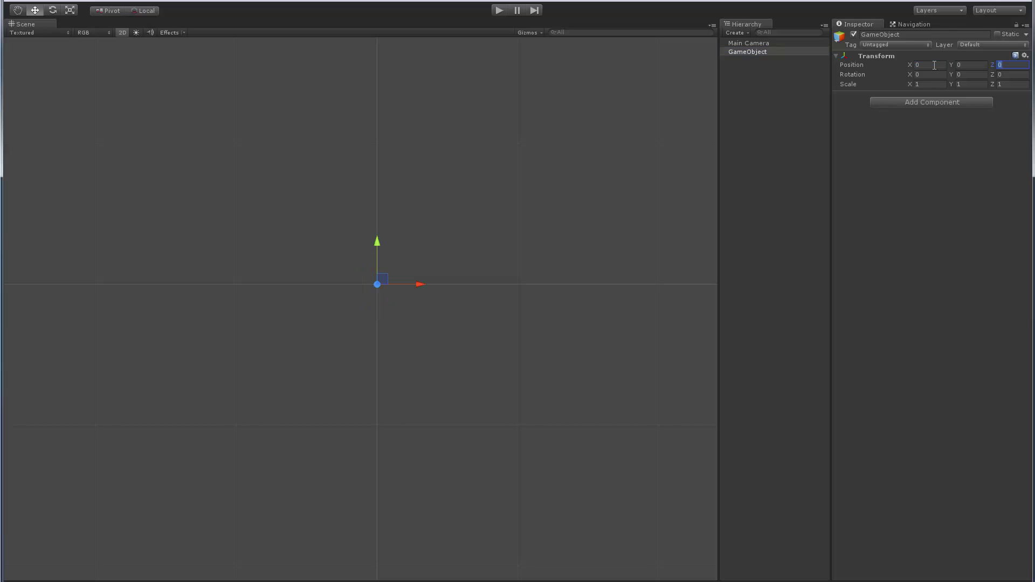
key(Return)
drag(1034, 216, 911, 221)
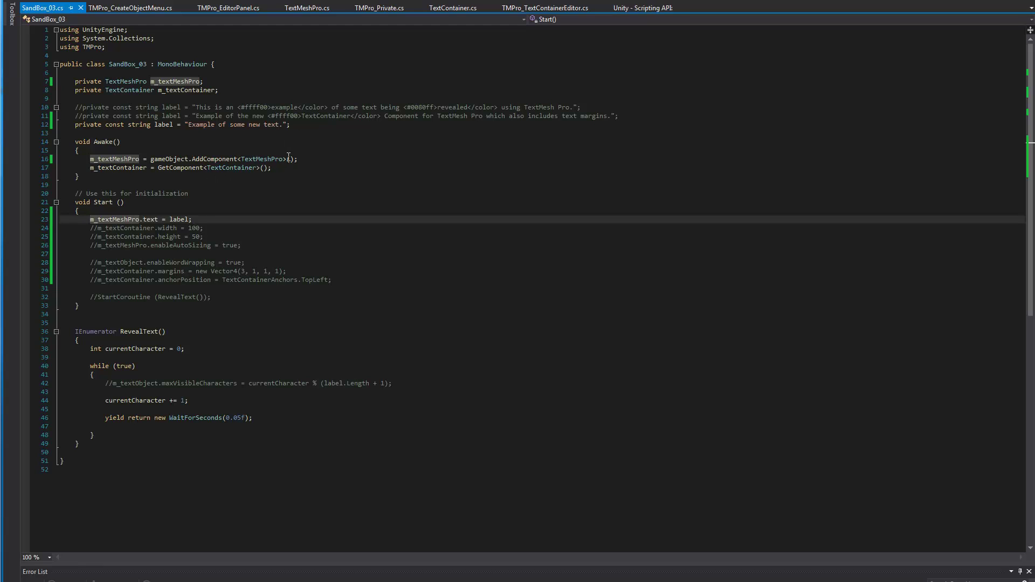
Step: Comment out "m_textMeshPro.text = label;" in Start() of SandBox_03.cs, save, and test-run the scene in Unity, stopping it again
text(//)
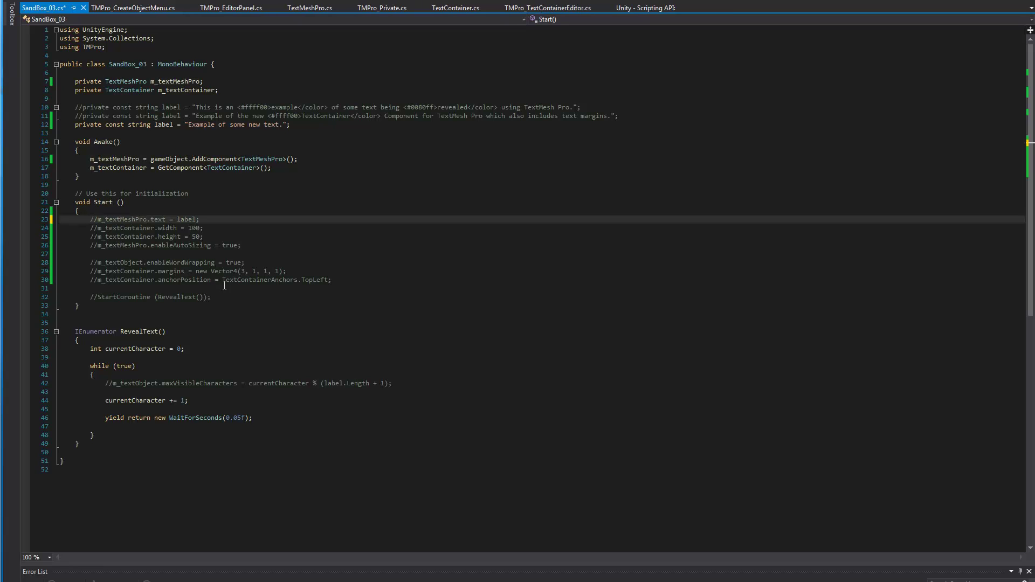
key(ctrl+s)
key(alt+Tab)
click(499, 10)
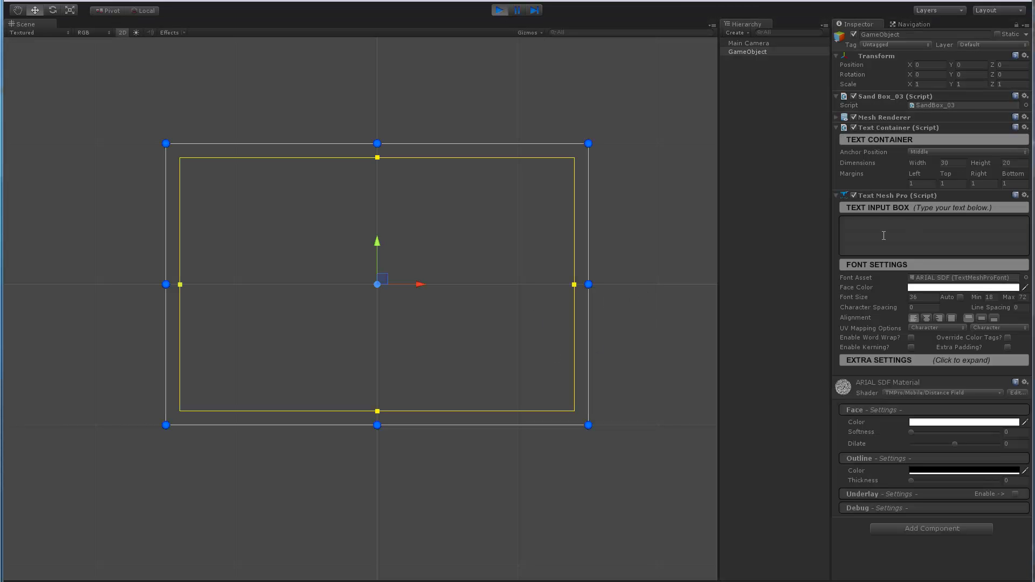
click(500, 11)
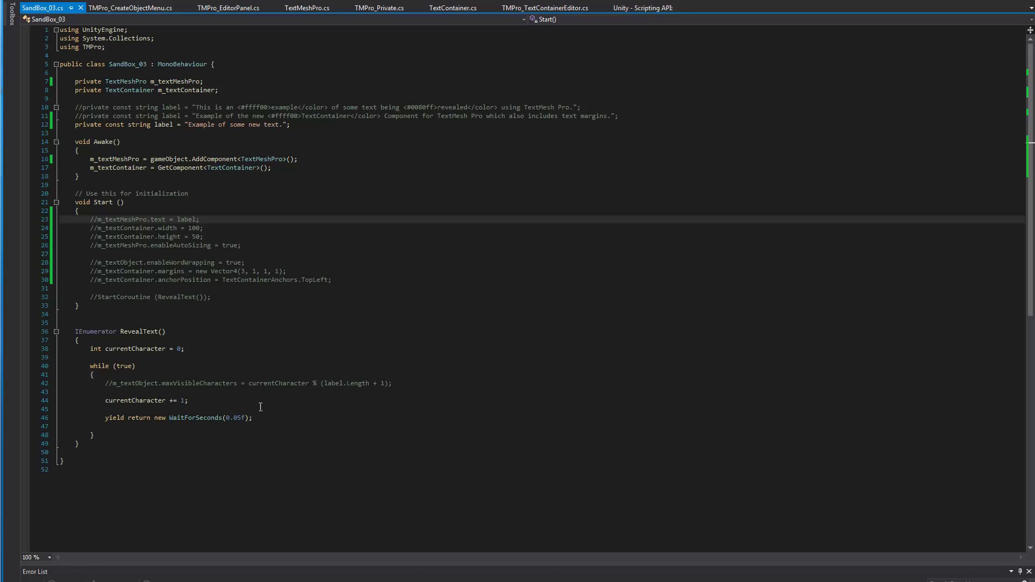
Step: Uncomment "m_textMeshPro.text = label;" in Start() of SandBox_03.cs, save, and run the scene in Unity
key(BackSpace)
key(BackSpace)
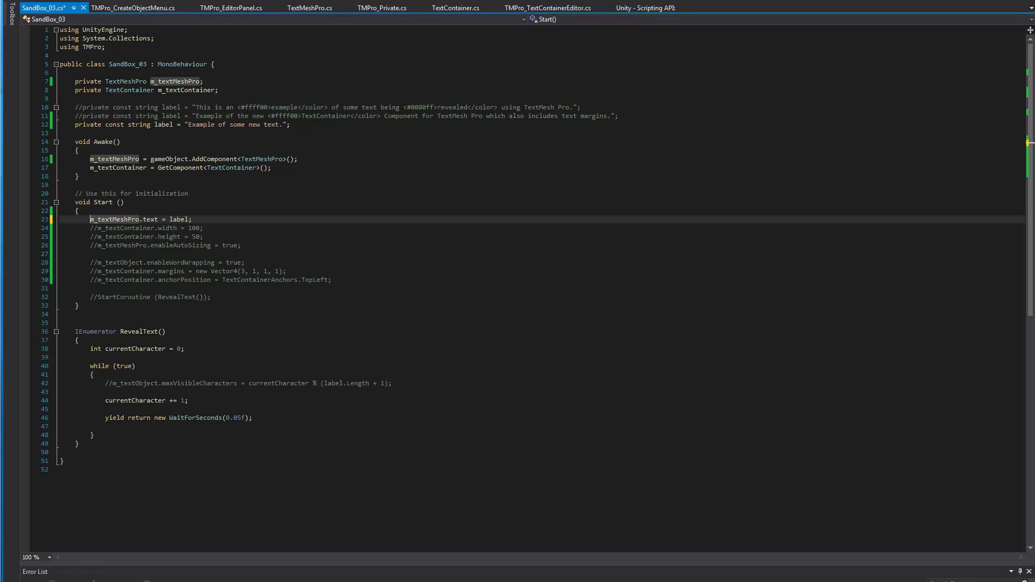
key(ctrl+s)
key(alt+Tab)
click(498, 11)
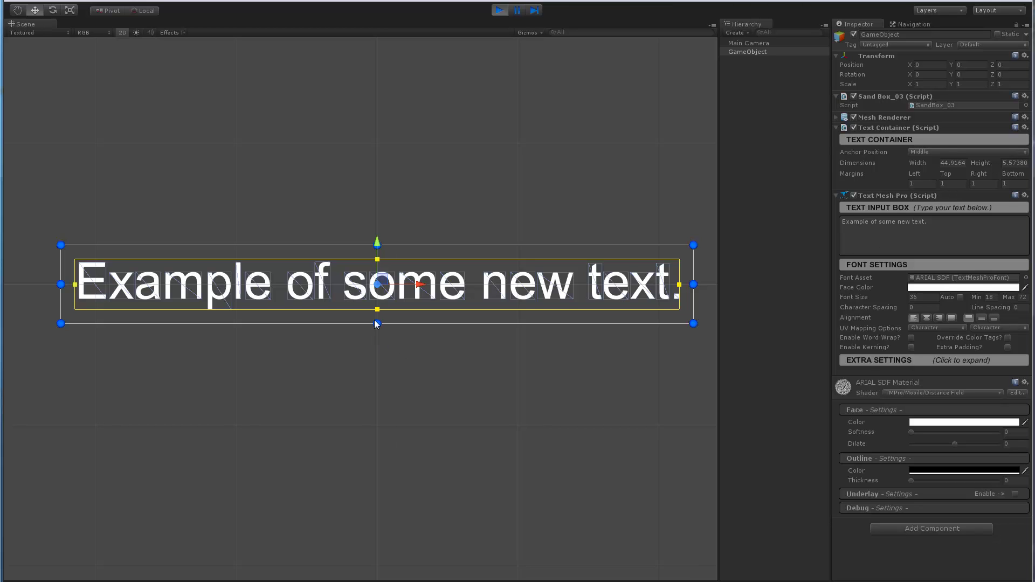
Step: Enlarge the text container from its right and bottom edges to about 54.8 wide and 14.3 high
drag(378, 323, 379, 418)
drag(695, 334, 699, 355)
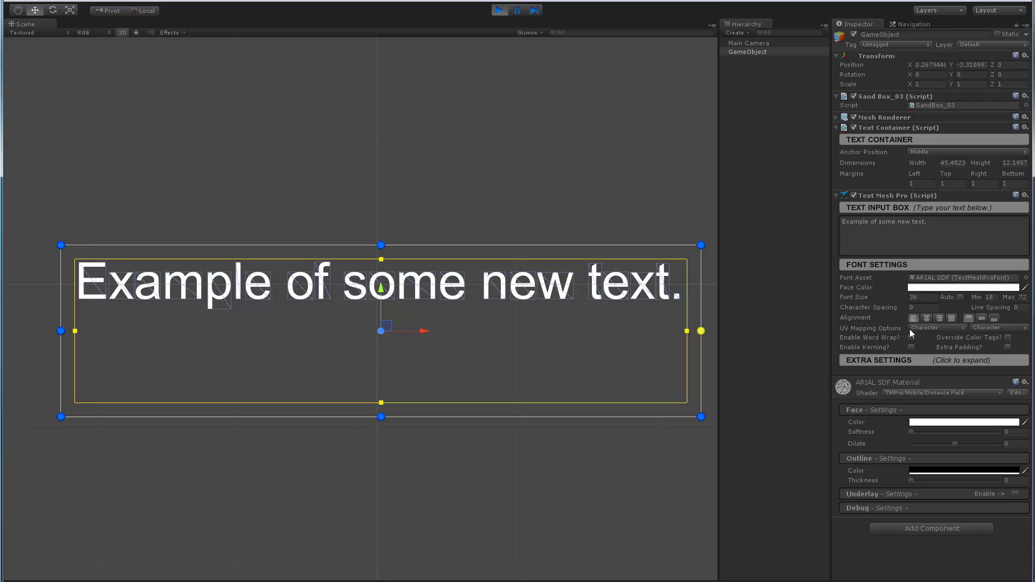
scroll(346, 332, down, 3)
middle_drag(314, 328, 244, 248)
drag(575, 251, 687, 257)
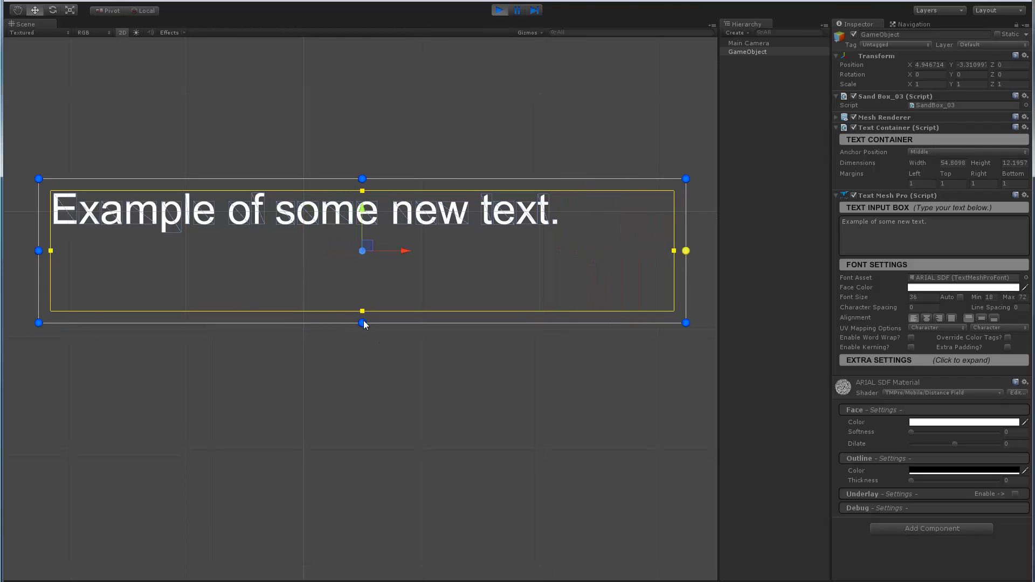
drag(362, 324, 345, 351)
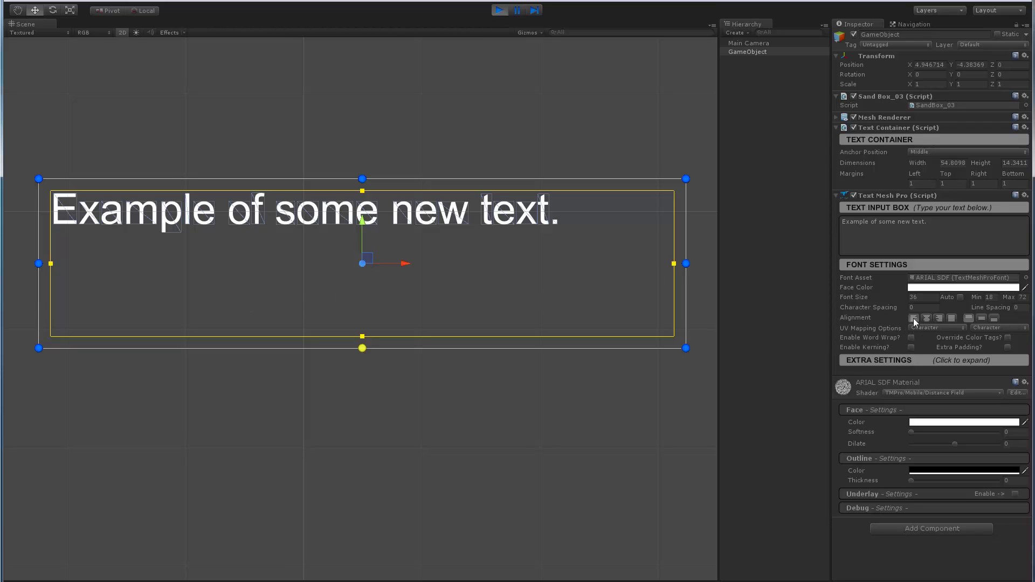
Step: Try center and right horizontal and middle and bottom vertical text alignment, returning the text to top-left alignment
click(926, 318)
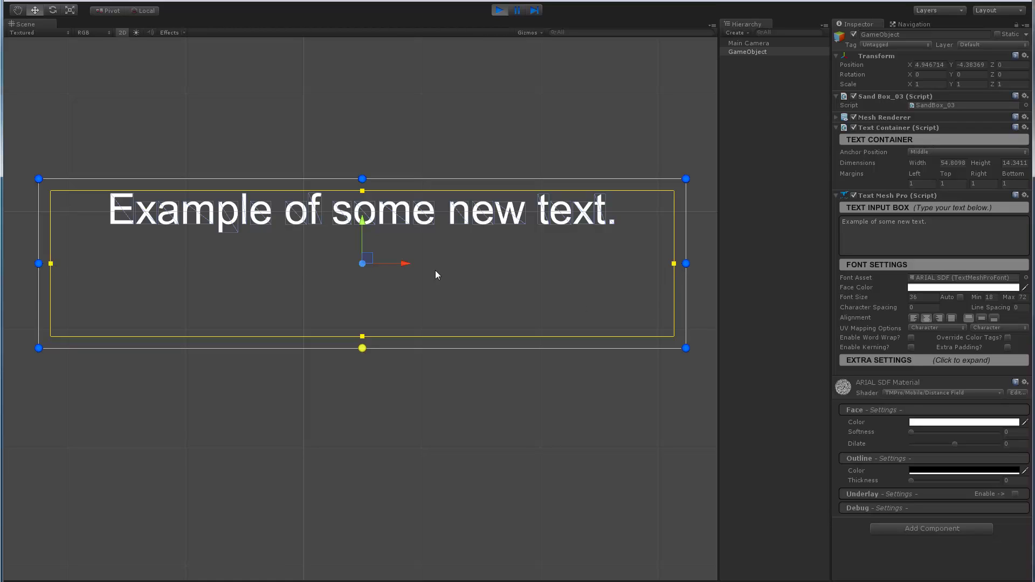
click(939, 318)
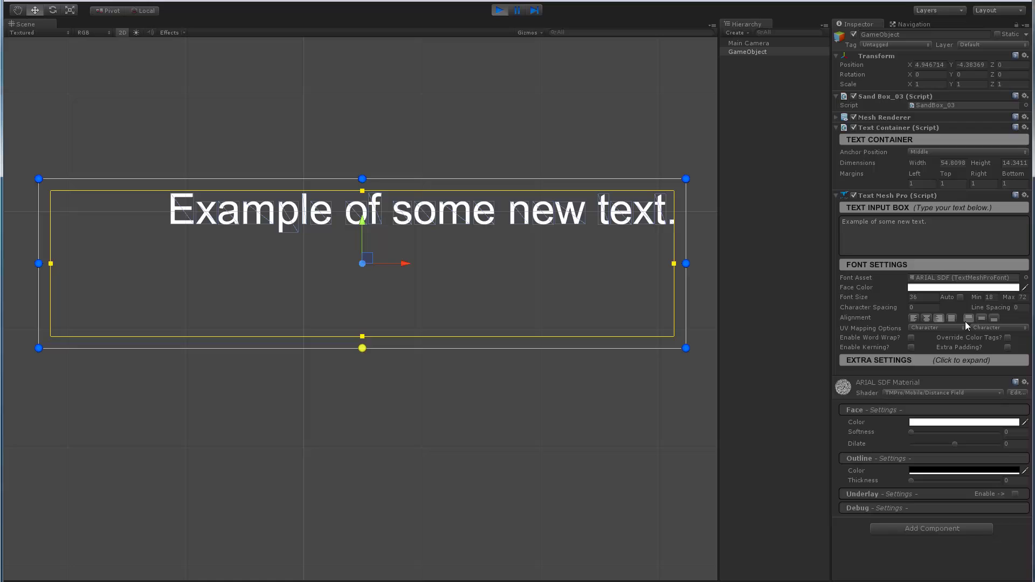
click(980, 318)
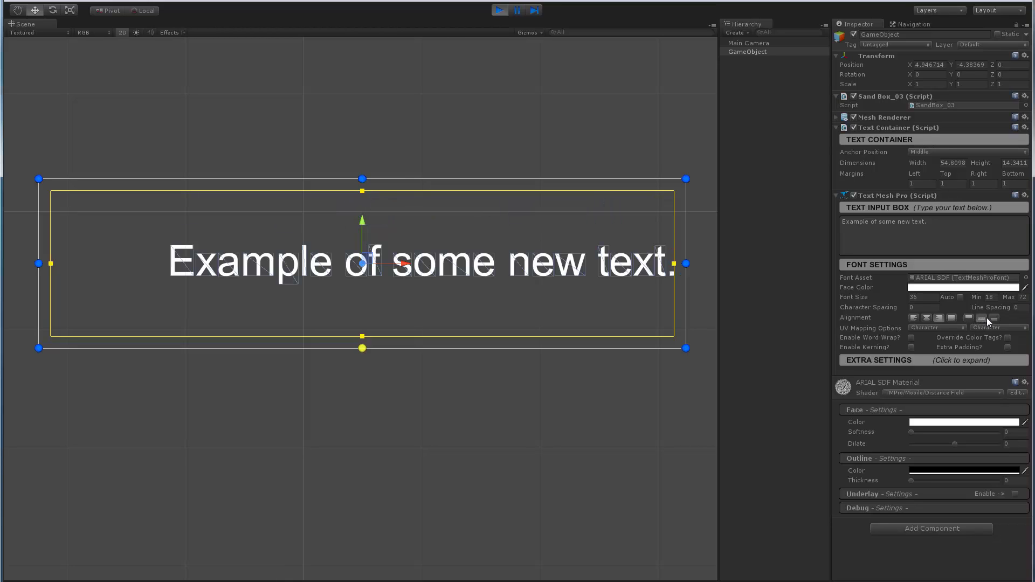
click(993, 319)
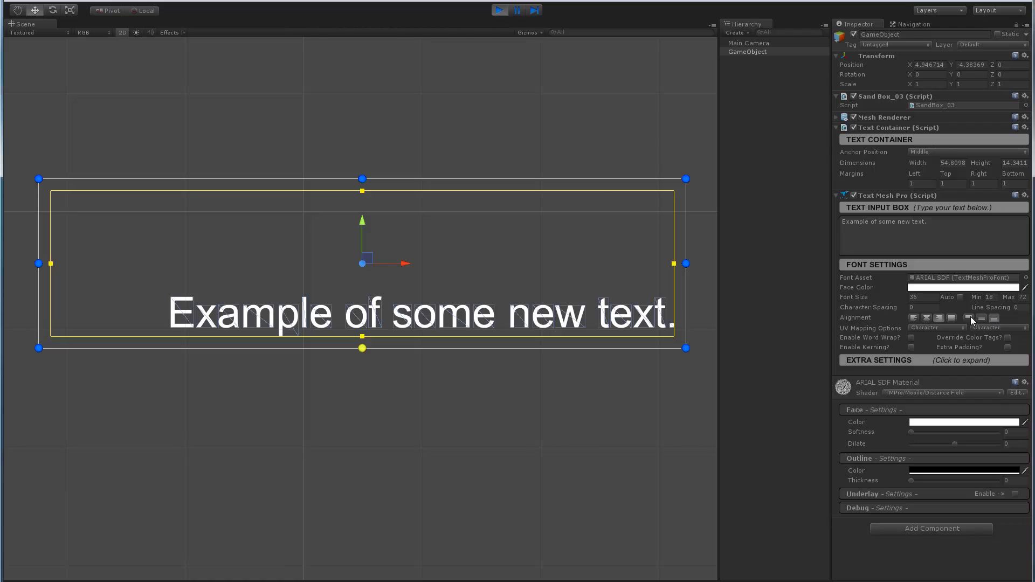
click(969, 318)
click(913, 318)
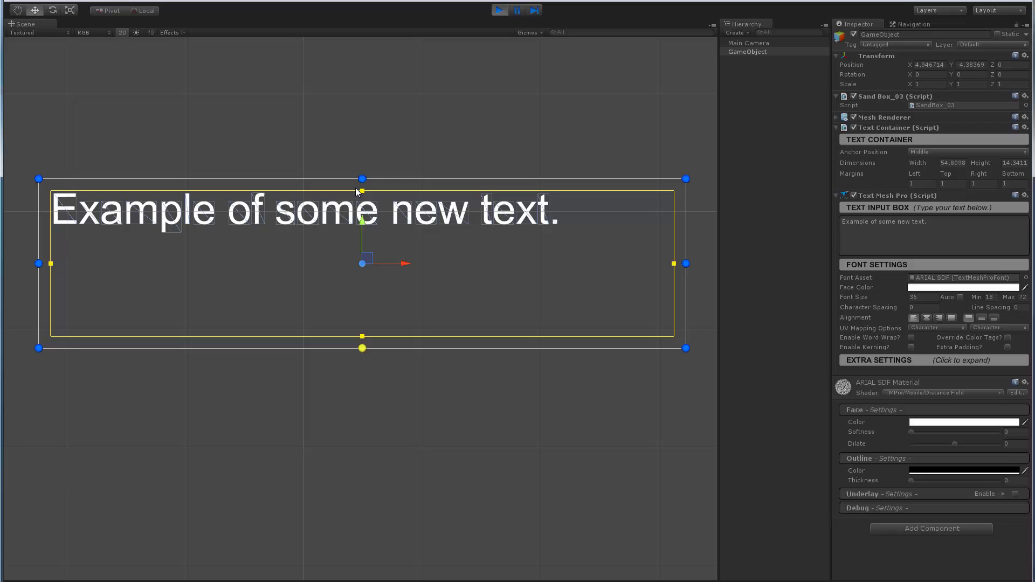
Step: Enable word wrap and adjust the container's margins in the scene to about 2.9 left and 1.1 top
drag(362, 191, 363, 222)
drag(54, 284, 140, 279)
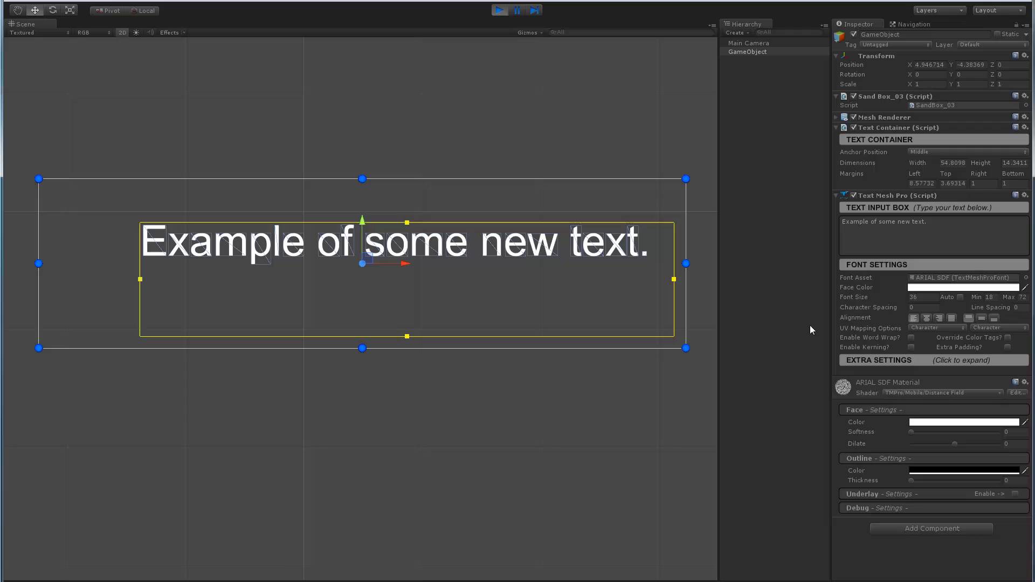
click(911, 338)
drag(140, 280, 73, 279)
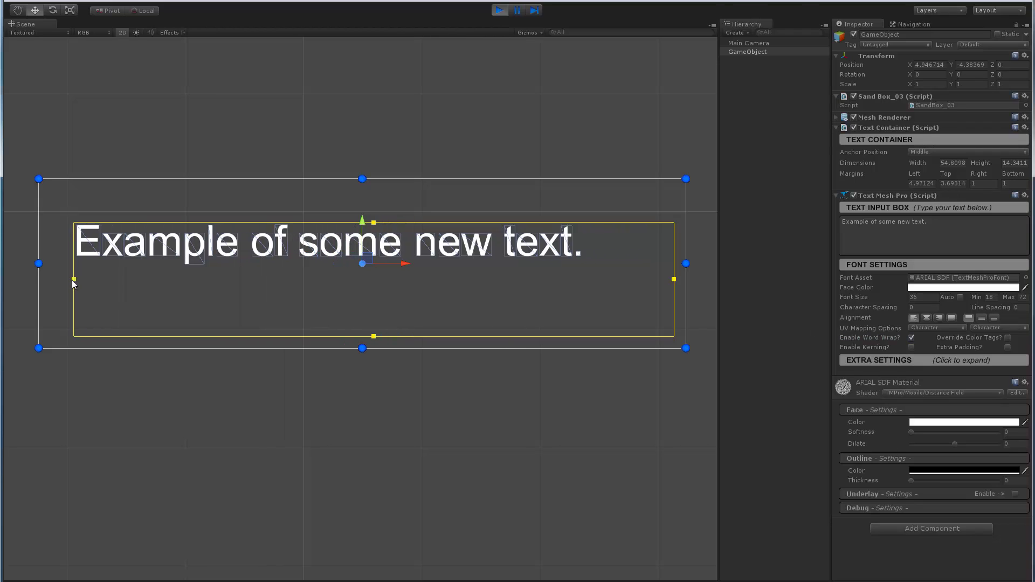
drag(373, 223, 372, 192)
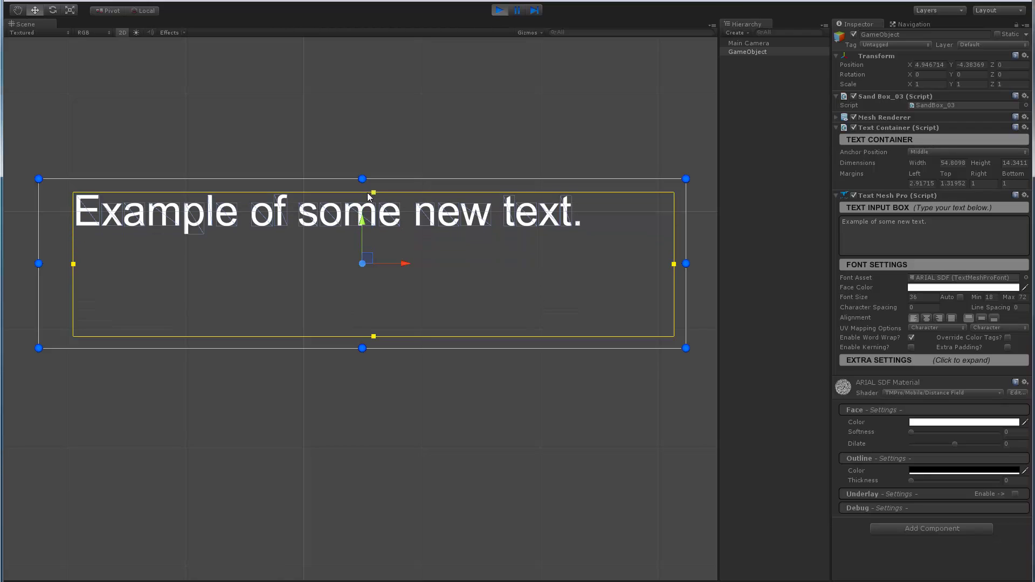
Step: Center the text horizontally and widen the container's right margin to about 3.5
drag(672, 264, 502, 260)
click(926, 318)
drag(500, 264, 643, 263)
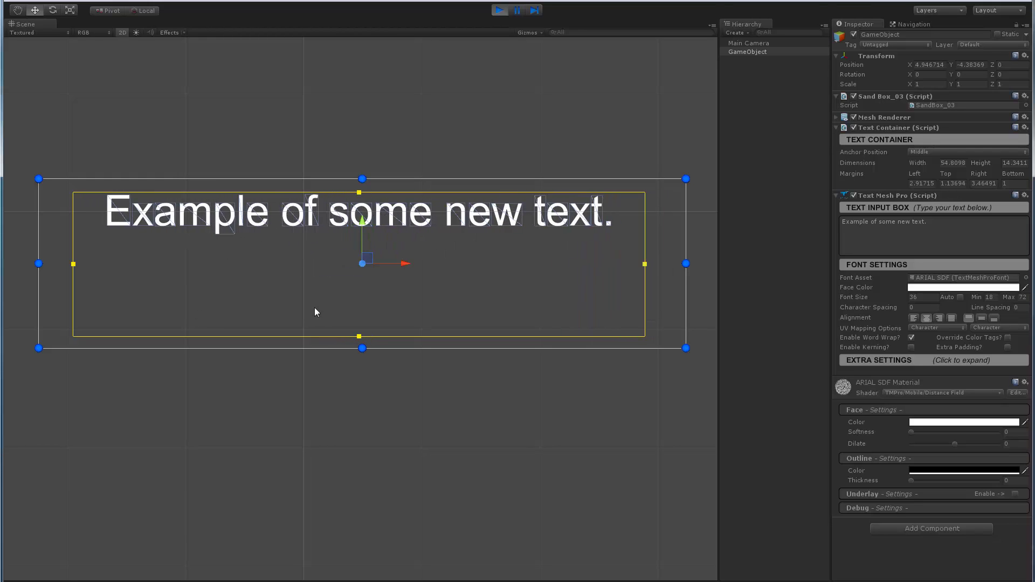
Step: Widen the text container's right margin to about 4.4 in the scene and left-align the text
mouse_move(645, 263)
mouse_down()
mouse_move(379, 270)
mouse_move(633, 266)
mouse_up()
click(914, 318)
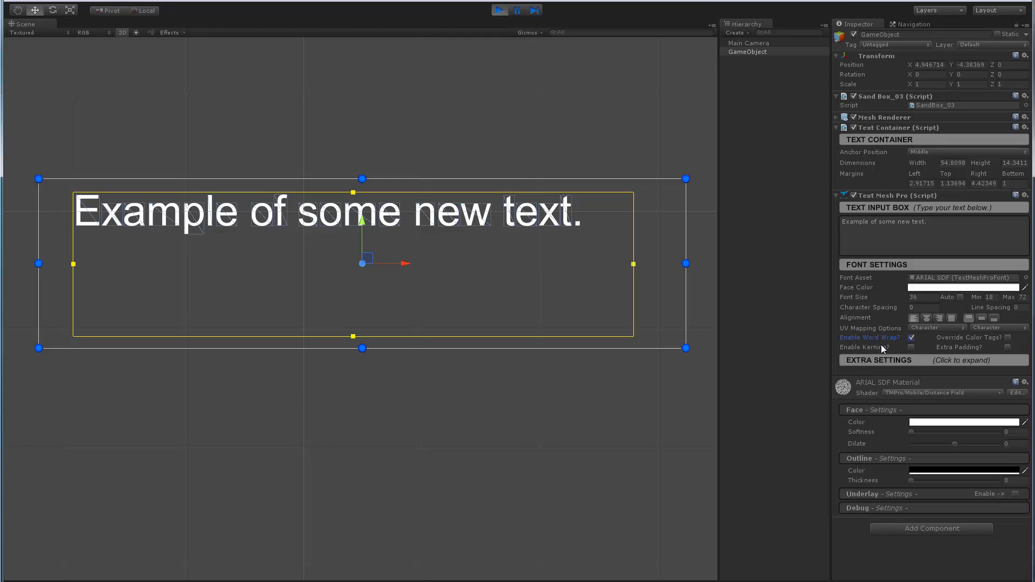
Step: Stop the running scene, switch to the SandBox_03 script, uncomment the line setting the text container width to 100, and save
click(499, 10)
key(alt+Tab)
key(Down)
key(End)
key(Up)
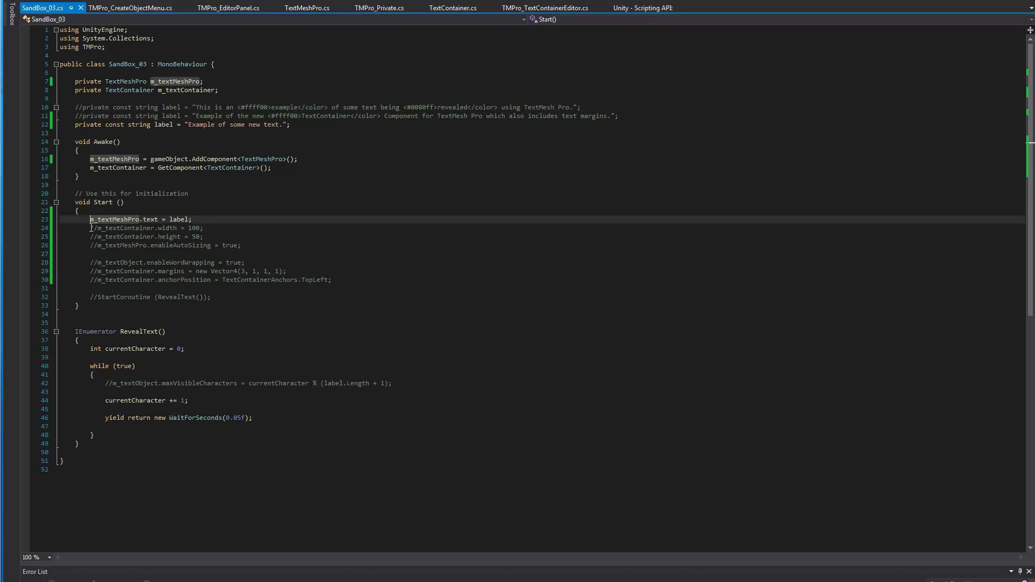
key(Down)
key(Delete)
key(Delete)
key(ctrl+s)
Step: Return to Unity and run the scene to examine the 100-wide text container in the scene view
key(alt+Tab)
click(499, 10)
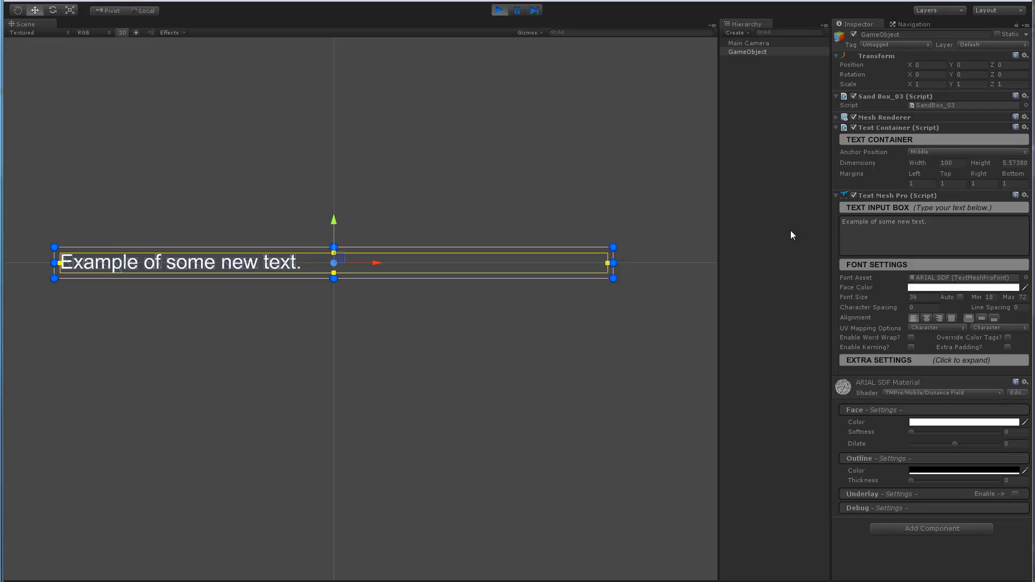
scroll(148, 292, up, 2)
middle_drag(147, 292, 231, 291)
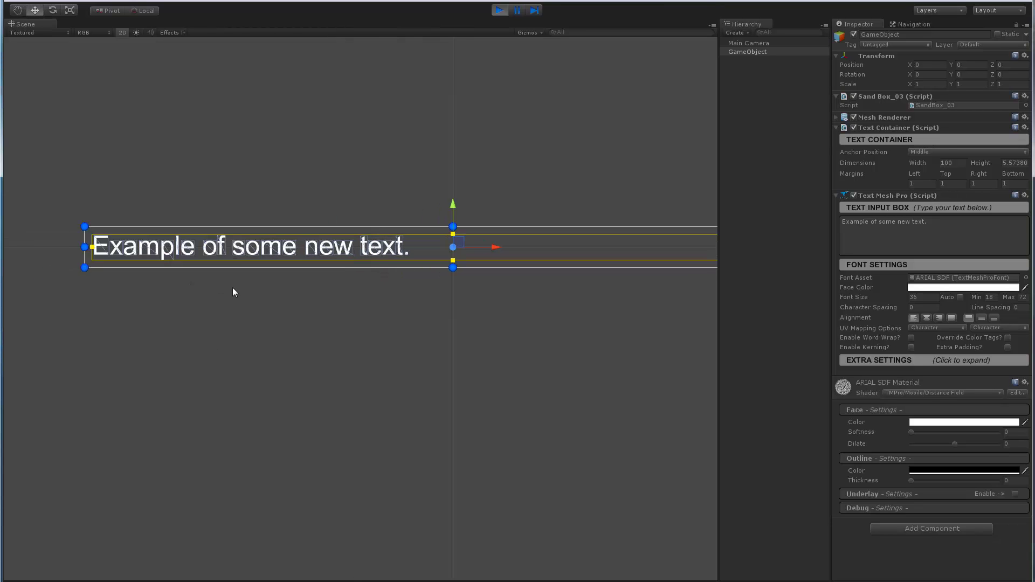
scroll(172, 260, up, 2)
scroll(349, 266, down, 3)
middle_drag(462, 310, 413, 309)
Step: Stop the scene and, in the SandBox_03 script, set the container width to 60, uncomment the height of 50, and save
click(501, 13)
key(alt+Tab)
double_click(186, 228)
key(BackSpace)
text(60)
click(91, 236)
key(Delete)
key(Delete)
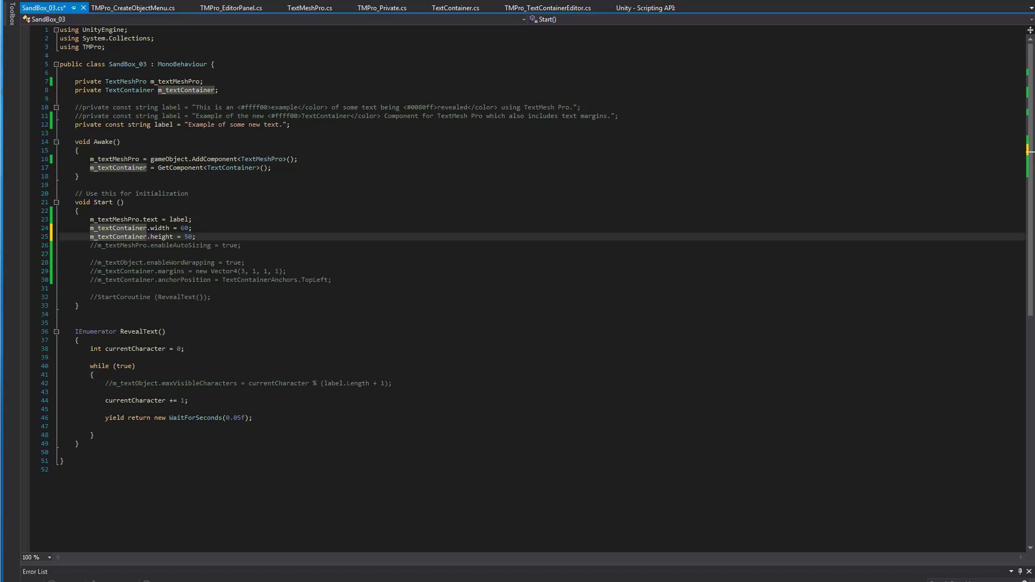
key(ctrl+s)
Step: Switch back to Unity and run the scene to view the 60 by 50 text container
key(alt+Tab)
click(504, 10)
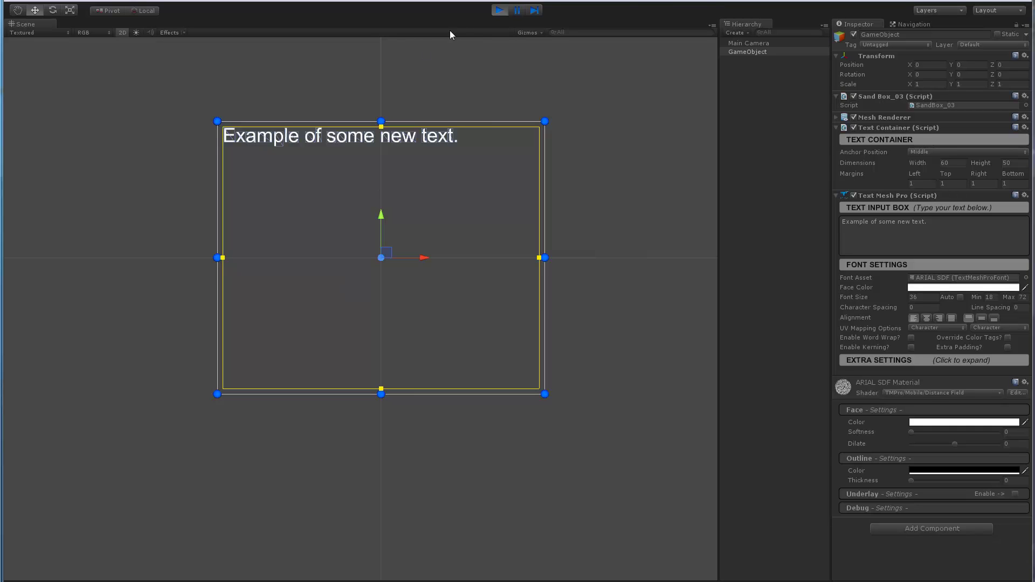
click(499, 11)
key(alt+Tab)
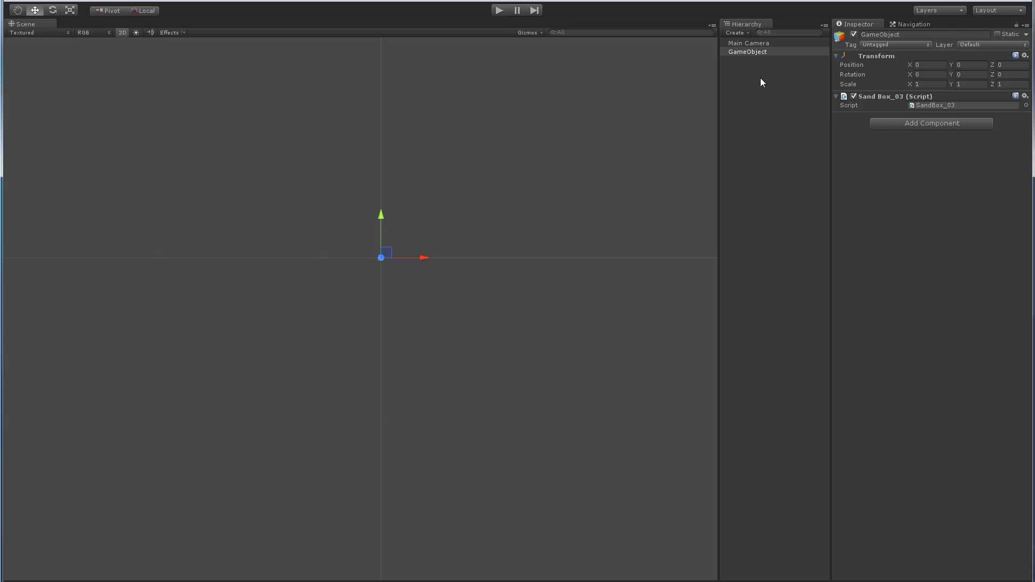
click(498, 10)
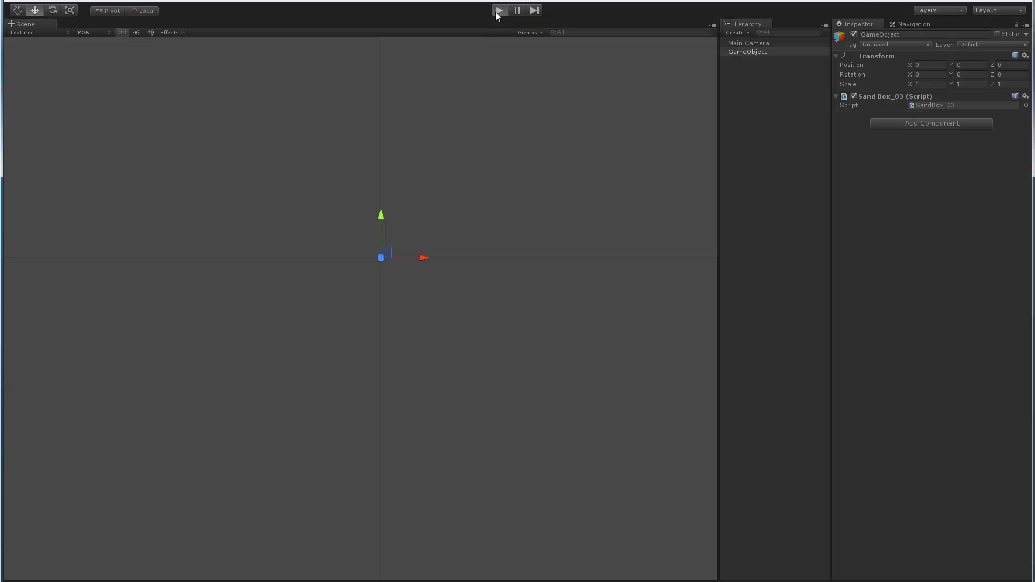
middle_drag(376, 236, 372, 298)
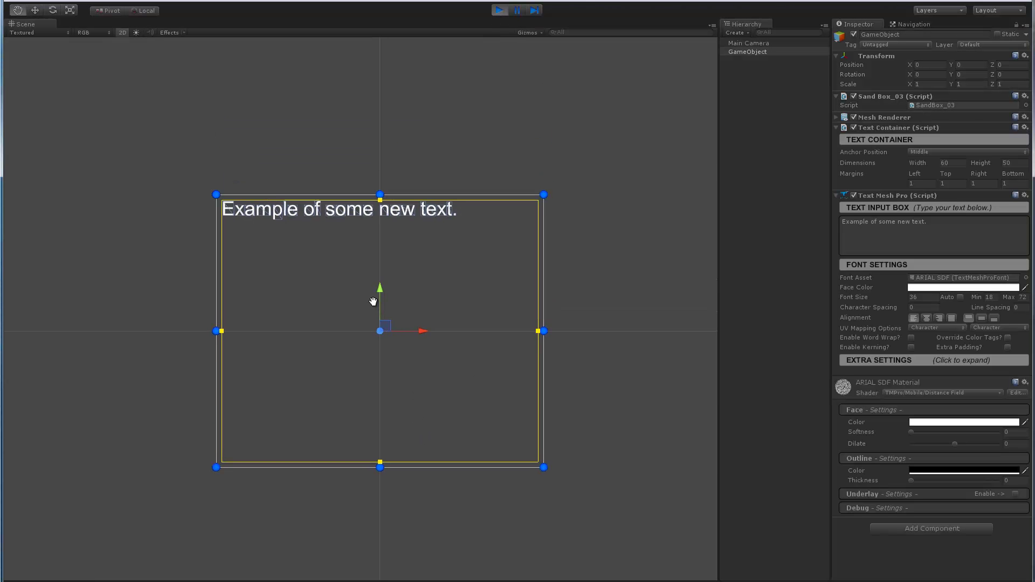
scroll(377, 301, up, 3)
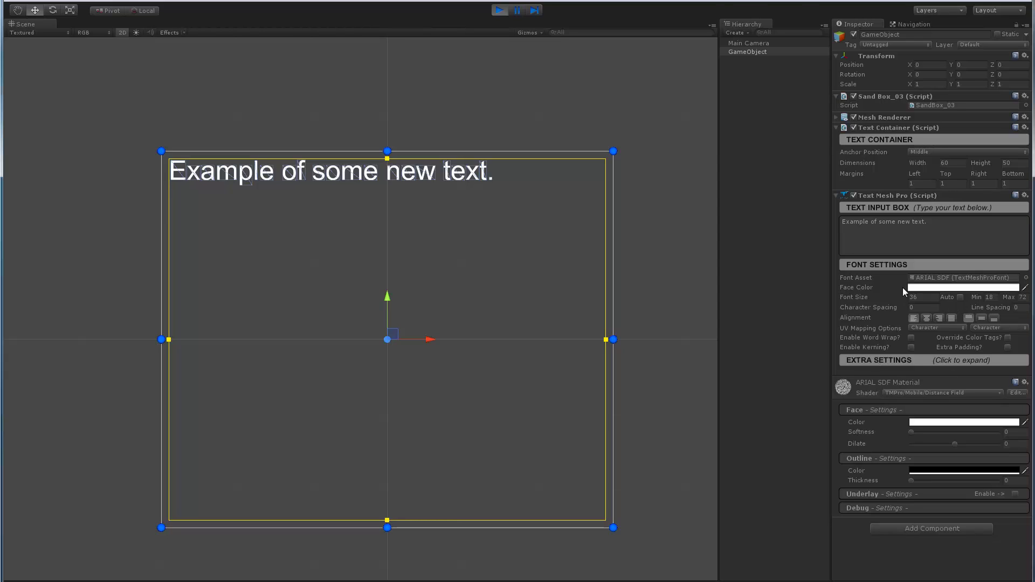
Step: Try automatic font sizing on the text, turn it off again and set the font size to 36
click(961, 297)
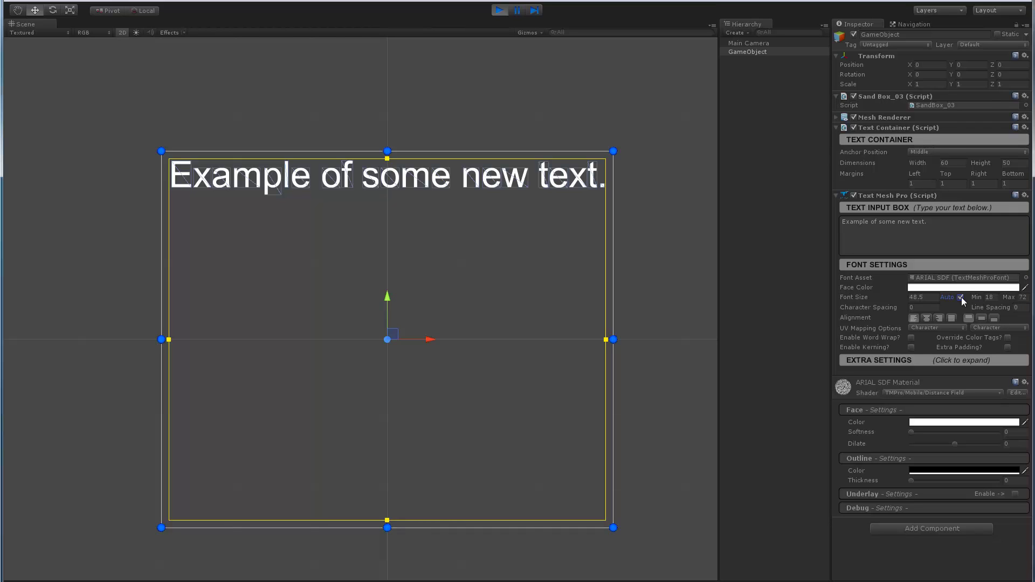
click(960, 297)
click(900, 293)
text(36)
key(Tab)
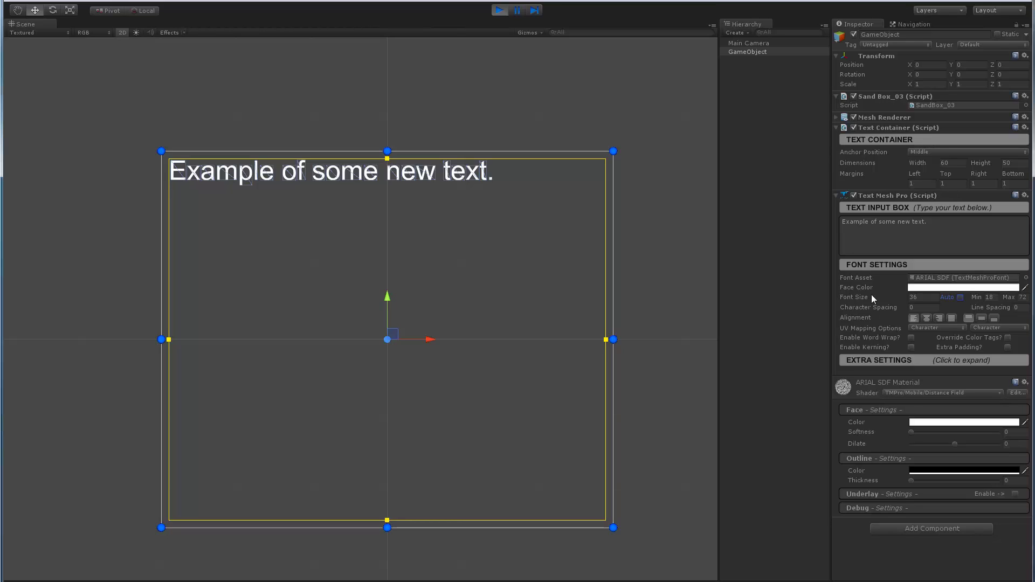
Step: Enable automatic font sizing and narrow the text container from its right edge to about 43.3 wide
click(960, 297)
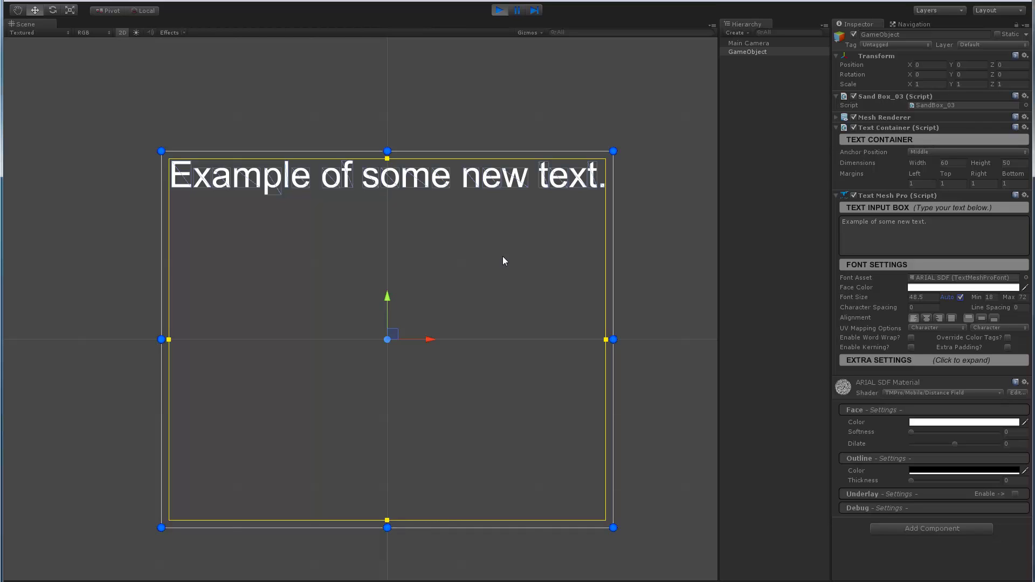
scroll(380, 296, down, 2)
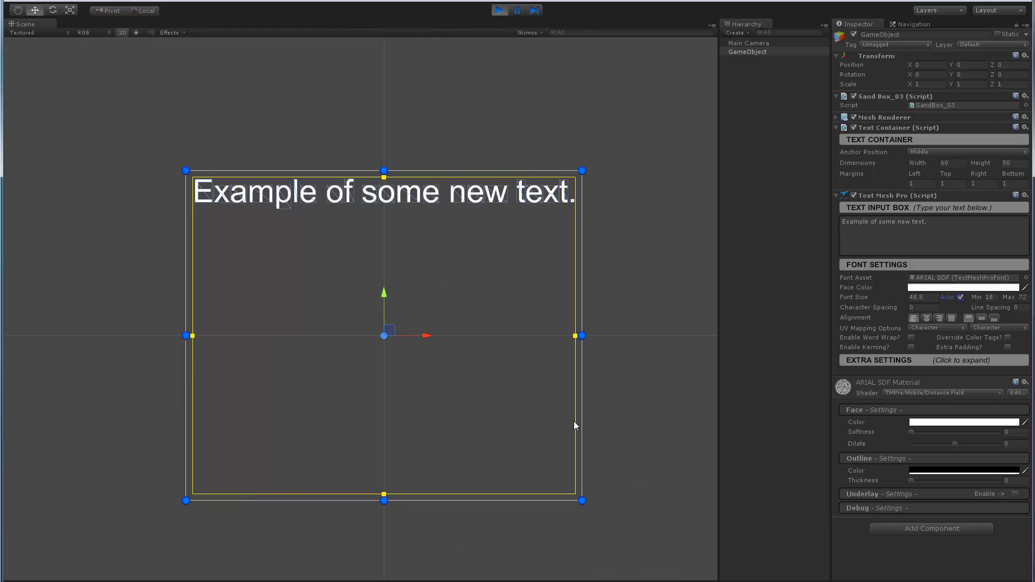
drag(582, 336, 470, 353)
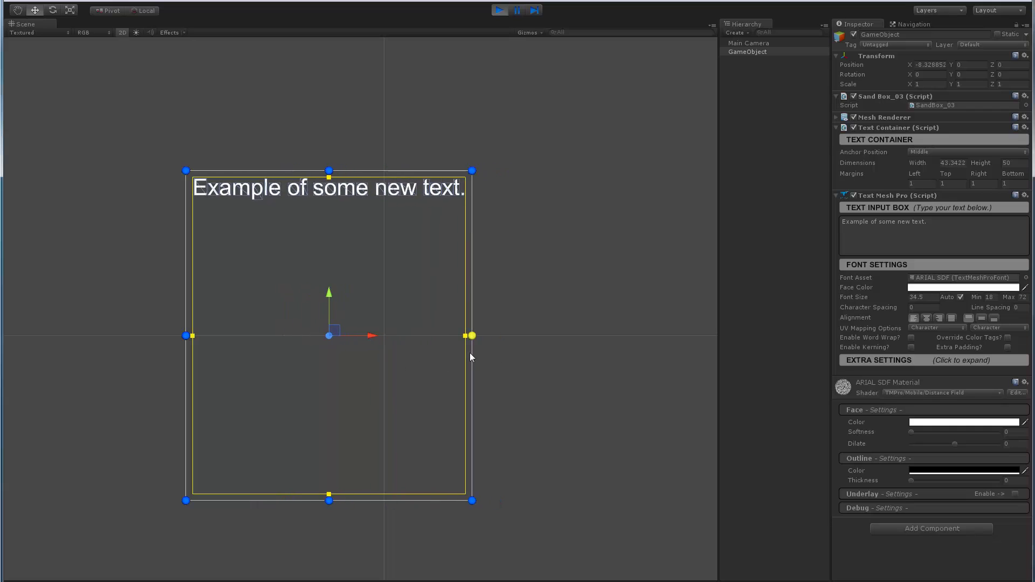
Step: Widen the text container from its right edge to about 95.9
scroll(413, 313, down, 2)
middle_drag(414, 317, 292, 320)
drag(356, 303, 663, 302)
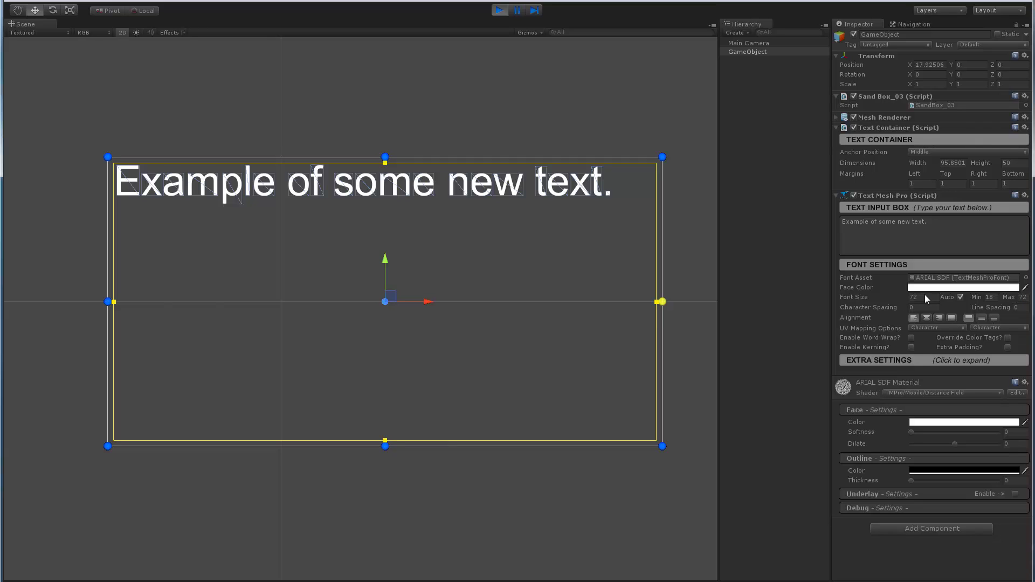
Step: Disable automatic font sizing and set the text's font size to 36
key(Tab)
click(960, 299)
click(927, 301)
text(36)
key(Tab)
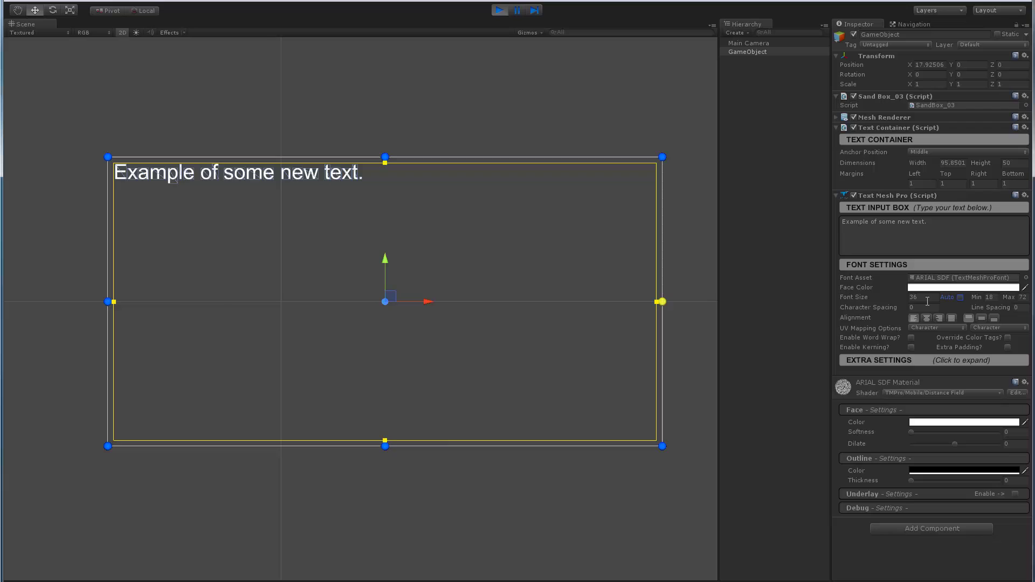
Step: Set the minimum font size to 24 and turn automatic font sizing back on
click(989, 297)
text(24)
key(Tab)
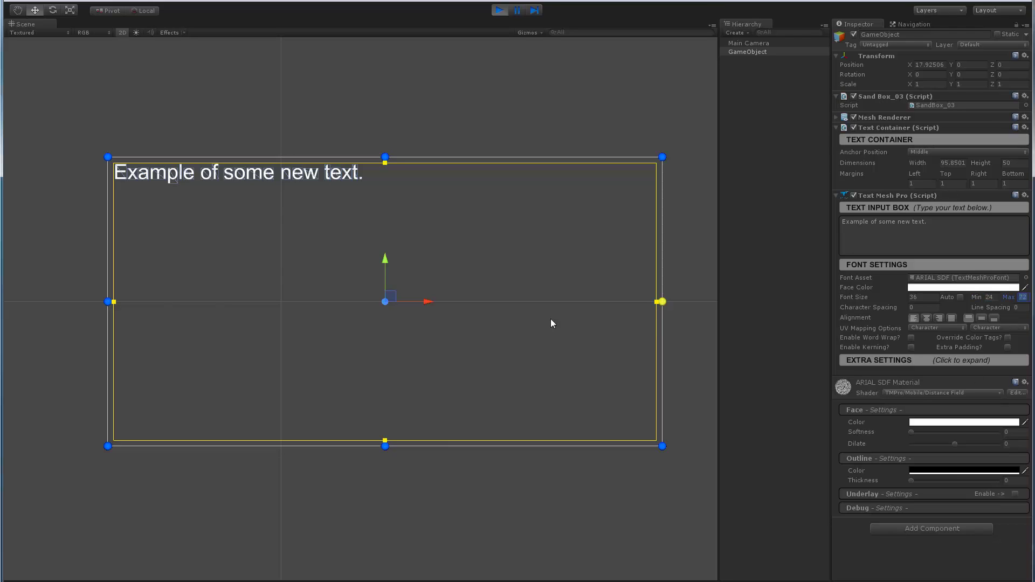
click(960, 297)
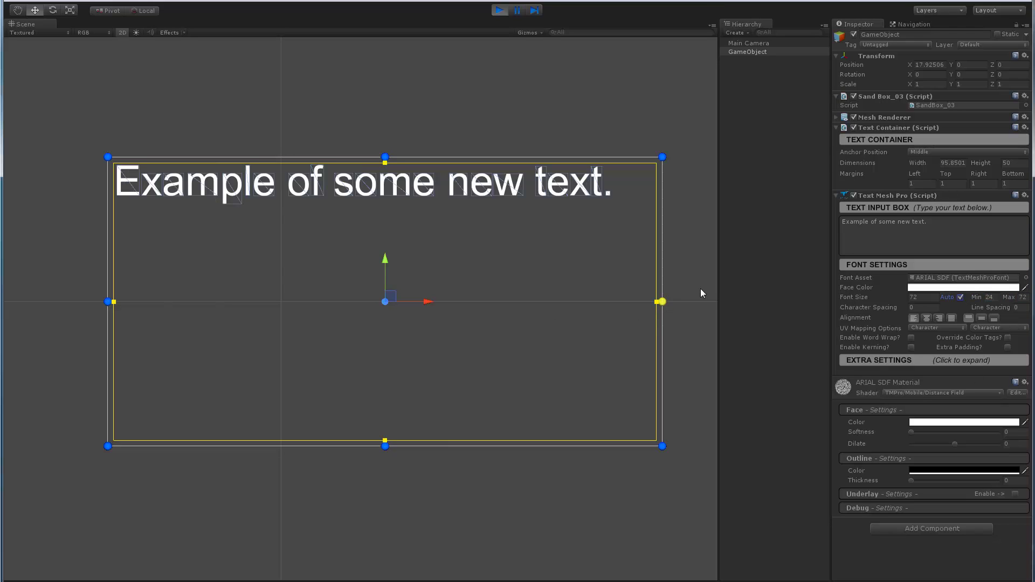
Step: Shrink the text container from its right and bottom edges to about 94.3 wide and 32.2 high
mouse_move(662, 302)
mouse_down()
mouse_move(242, 319)
mouse_move(654, 318)
mouse_up()
scroll(345, 370, up, 1)
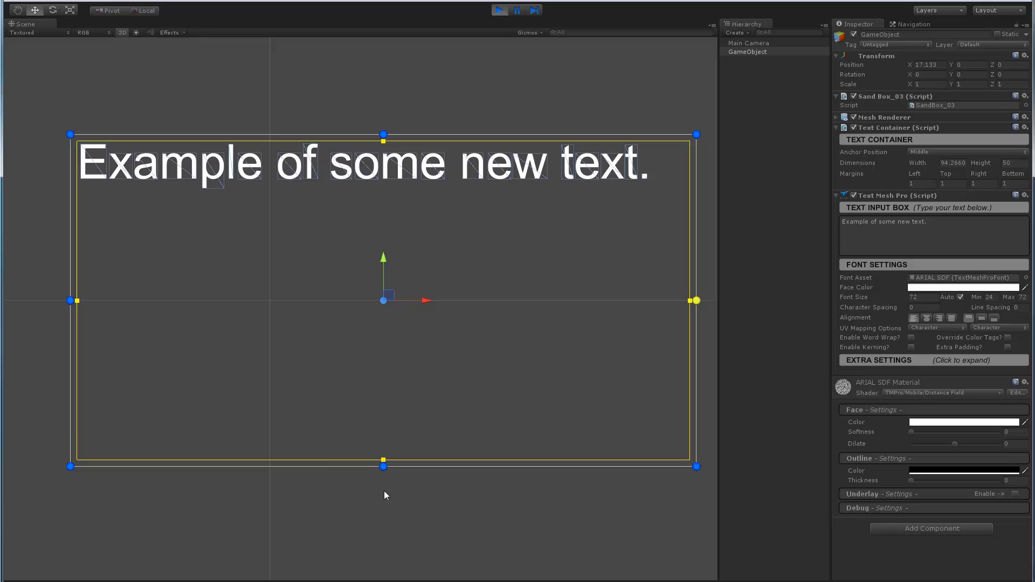
drag(384, 466, 337, 348)
Step: Enable word wrap and resize the text container to about 86.1 wide and 43.3 high
click(911, 337)
click(698, 244)
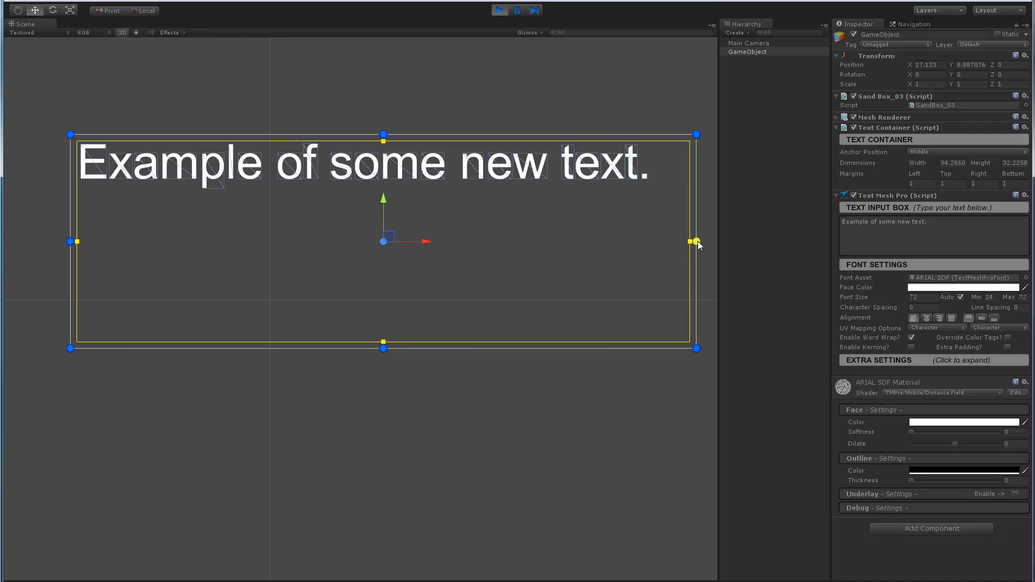
drag(699, 244, 643, 251)
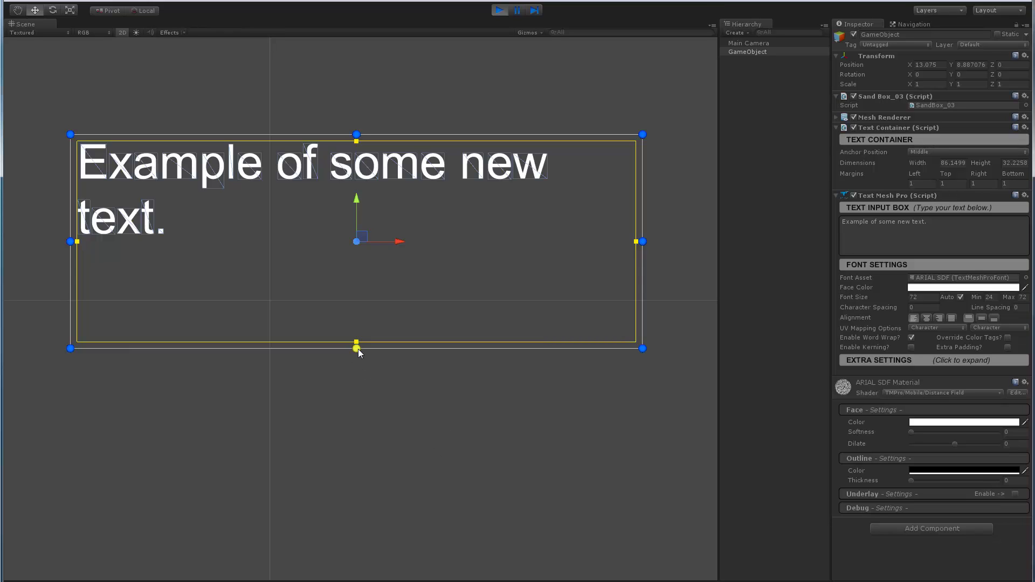
drag(357, 349, 358, 423)
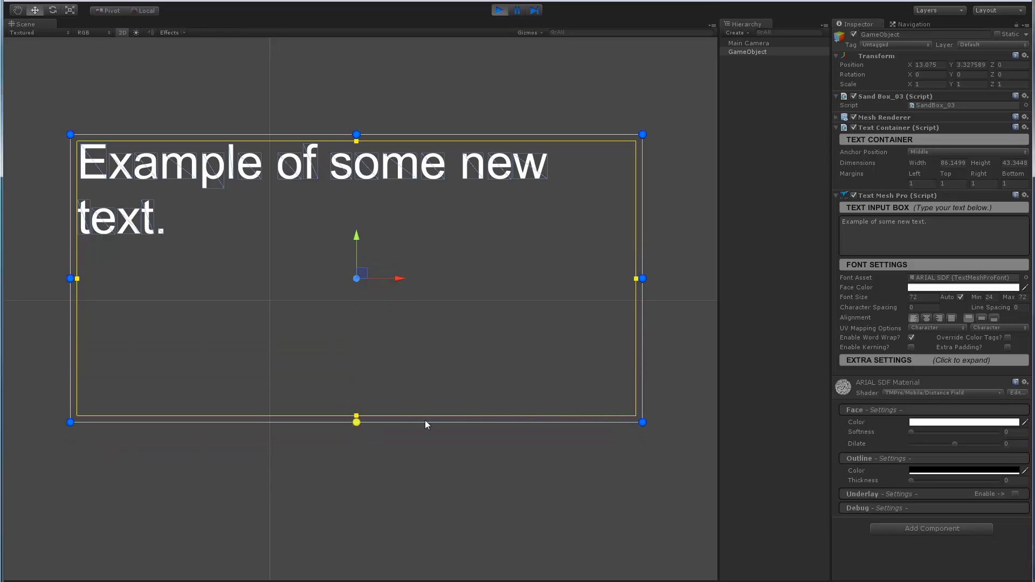
Step: Stop the running scene and delete the GameObject from the hierarchy
click(752, 108)
click(752, 50)
click(499, 10)
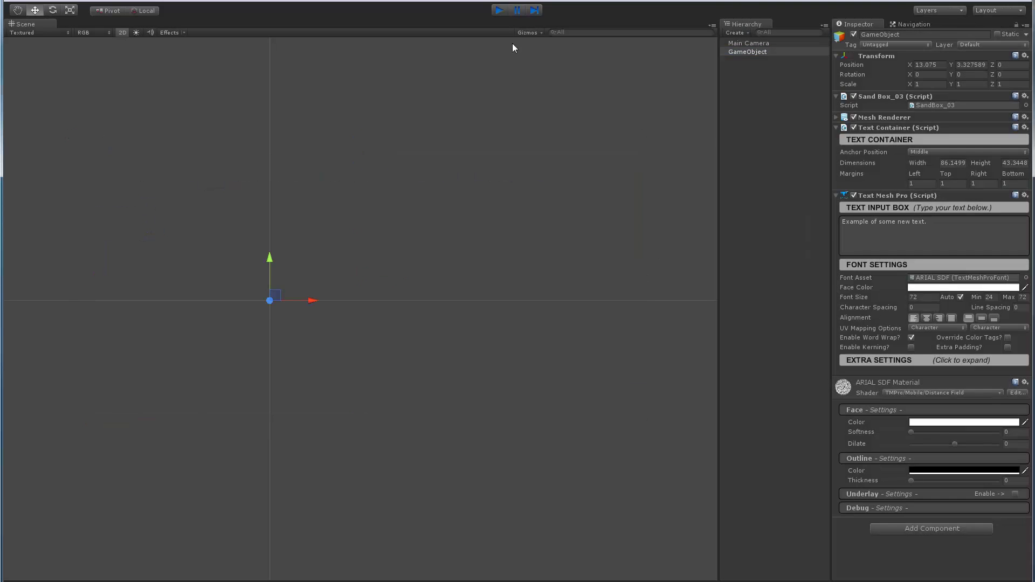
click(748, 66)
click(747, 51)
key(Delete)
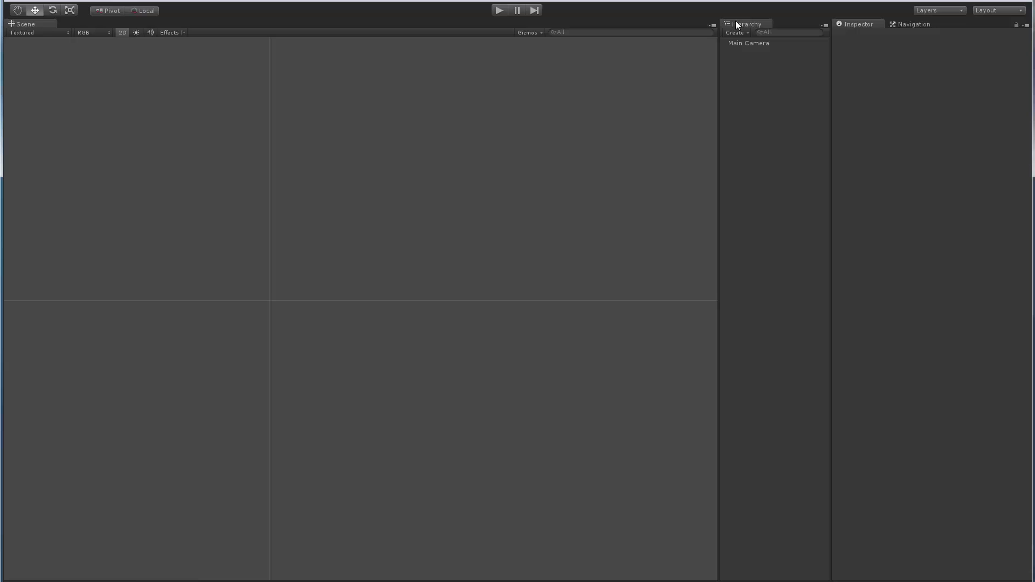
Step: Create a TextMeshPro Text object in the scene
click(726, 32)
click(755, 39)
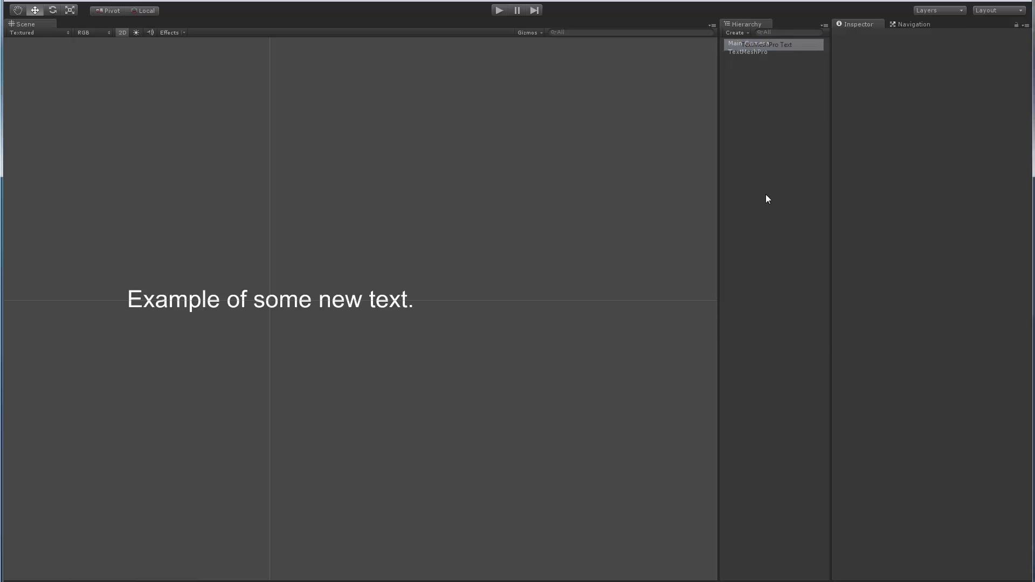
click(765, 194)
Step: Enable automatic font sizing on the TextMeshPro object and enlarge its container from the bottom-right corner to about 79 wide and 29.8 high
click(749, 52)
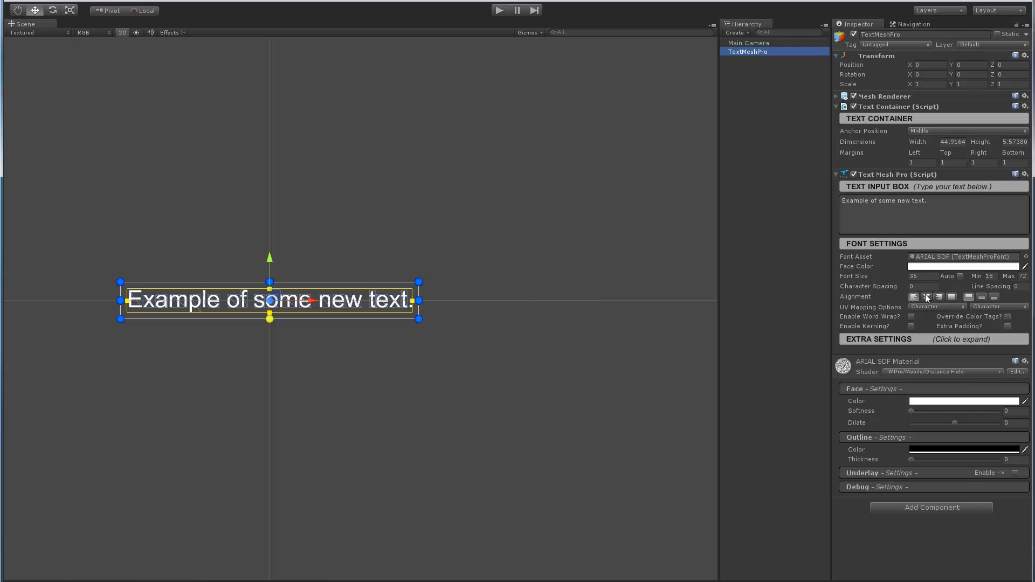
click(959, 276)
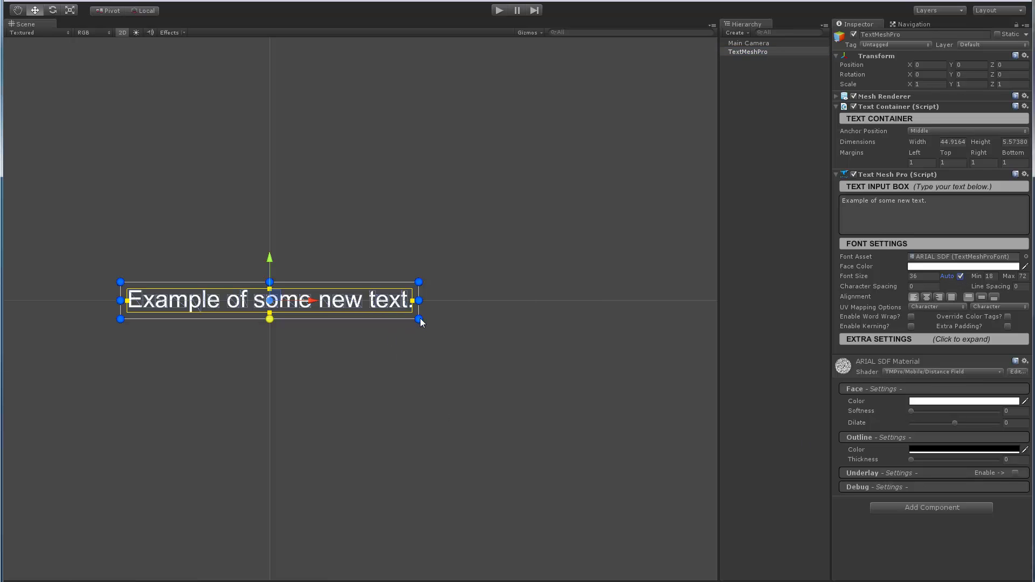
drag(419, 320, 646, 480)
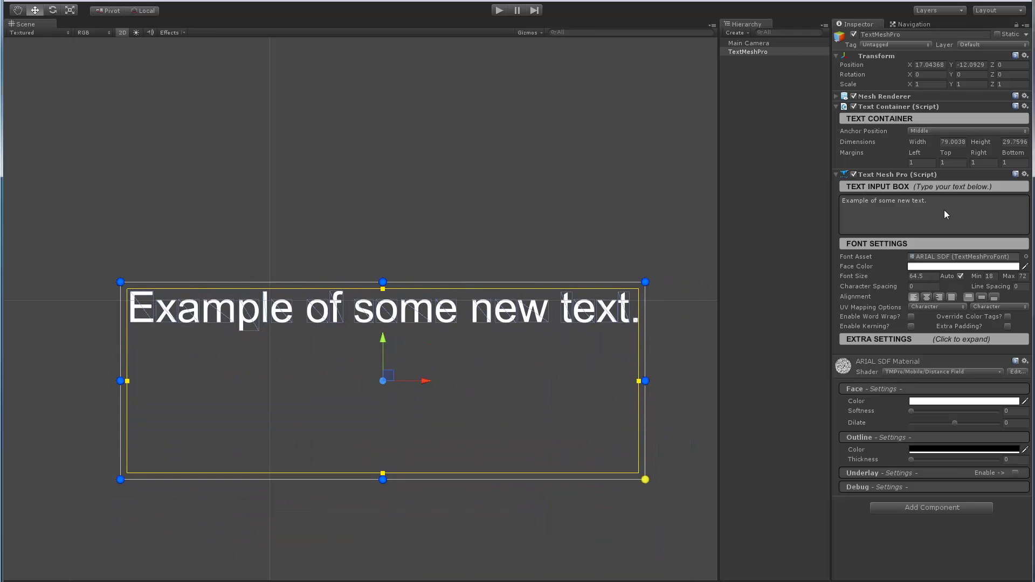
Step: Replace the object's text with "This is an example of some long line of text for testing."
click(929, 201)
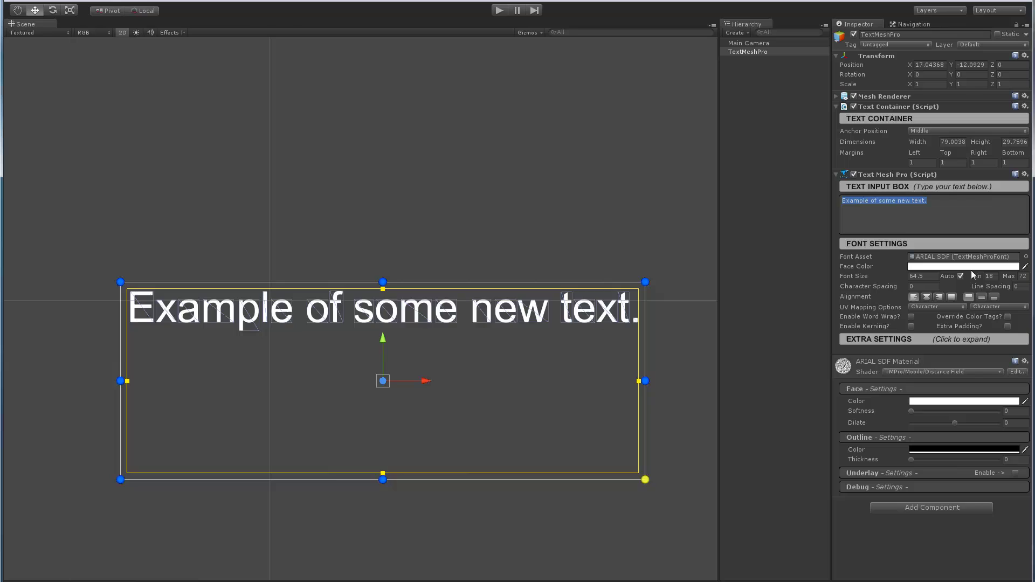
text(This is an example of some)
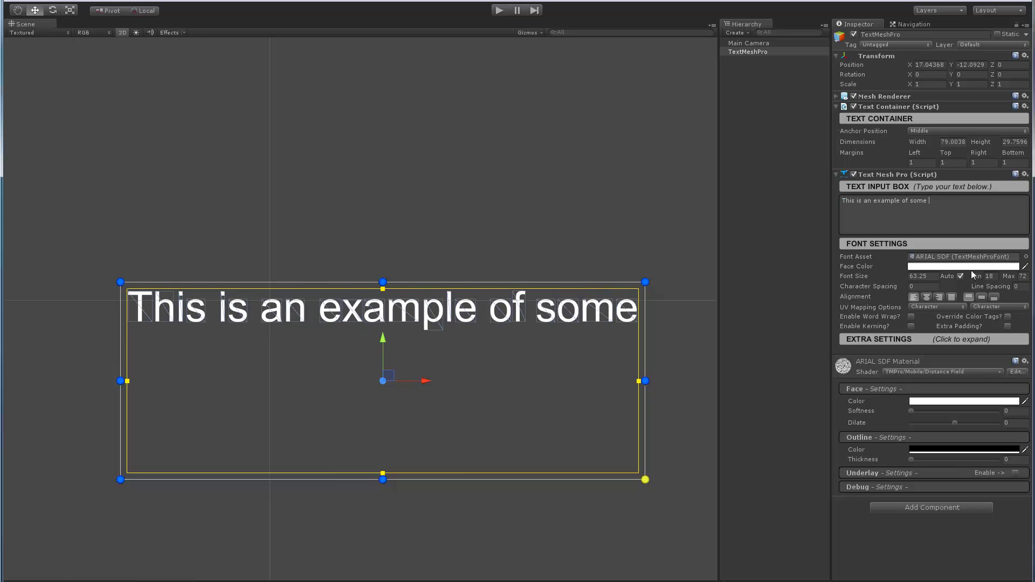
text( lon)
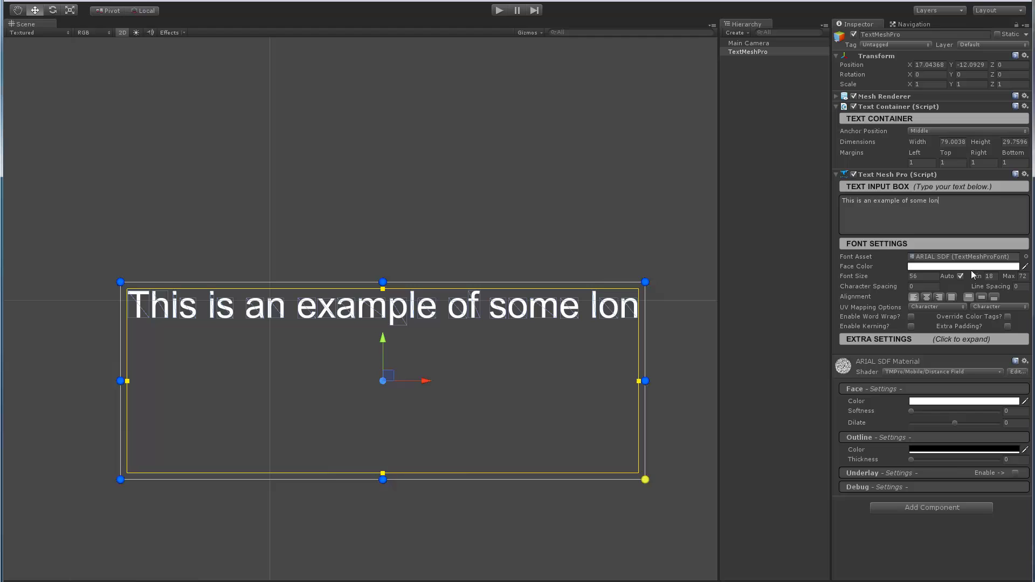
text(g line of text for texting)
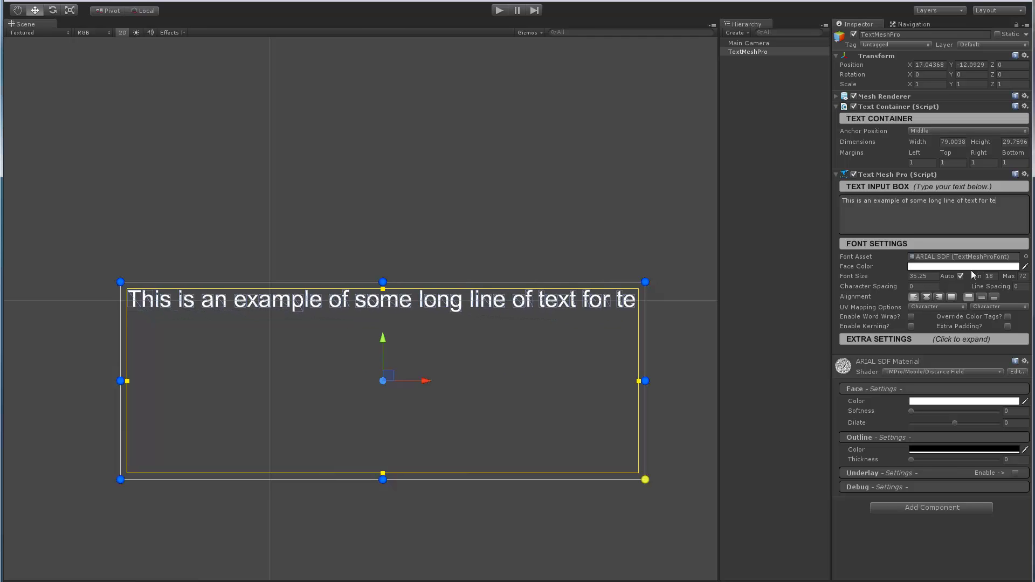
key(BackSpace)
key(BackSpace)
key(BackSpace)
key(BackSpace)
key(BackSpace)
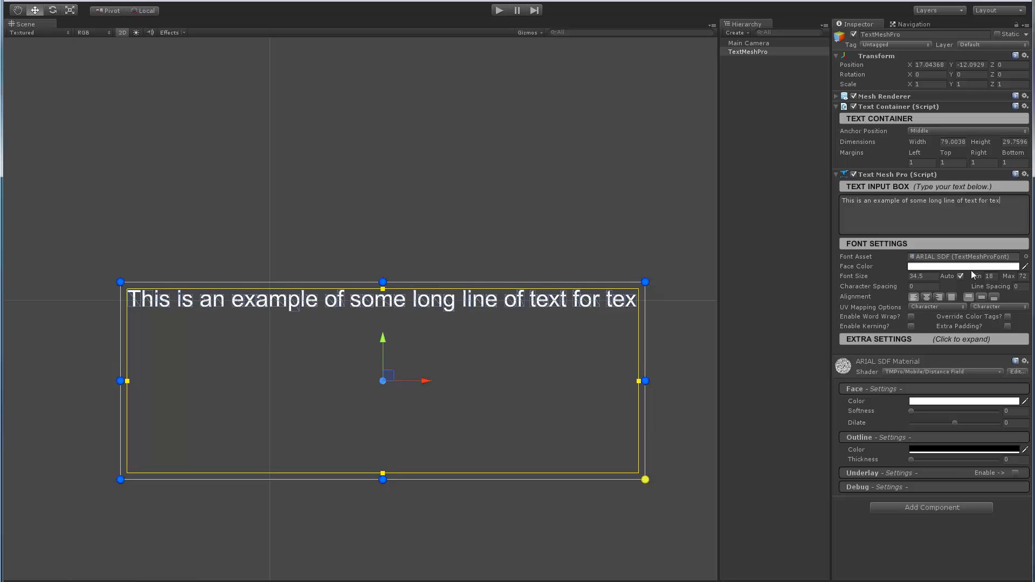
text(sting.)
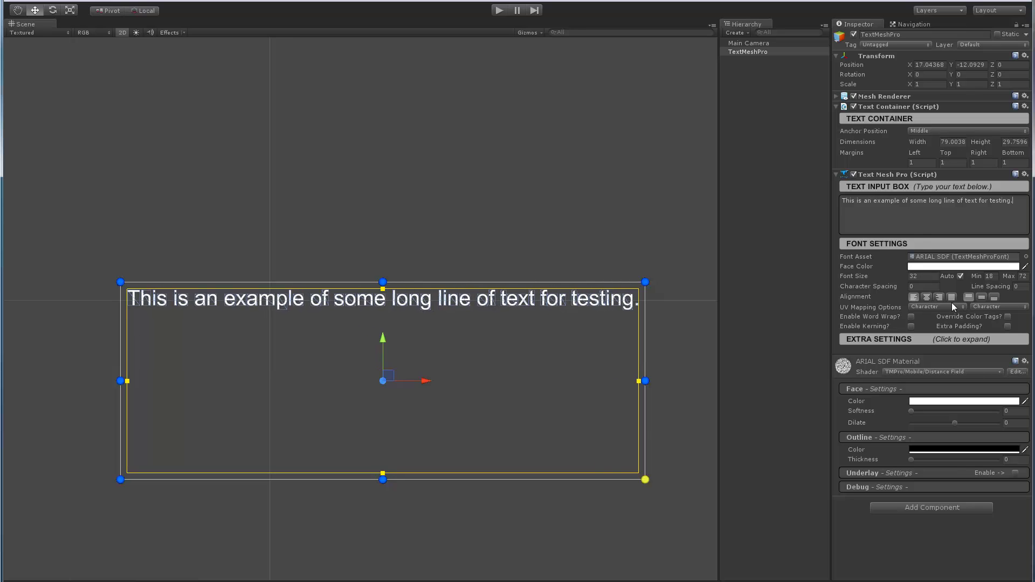
Step: Turn word wrap on and back off for the text, and widen its container from the right side to about 156
click(911, 317)
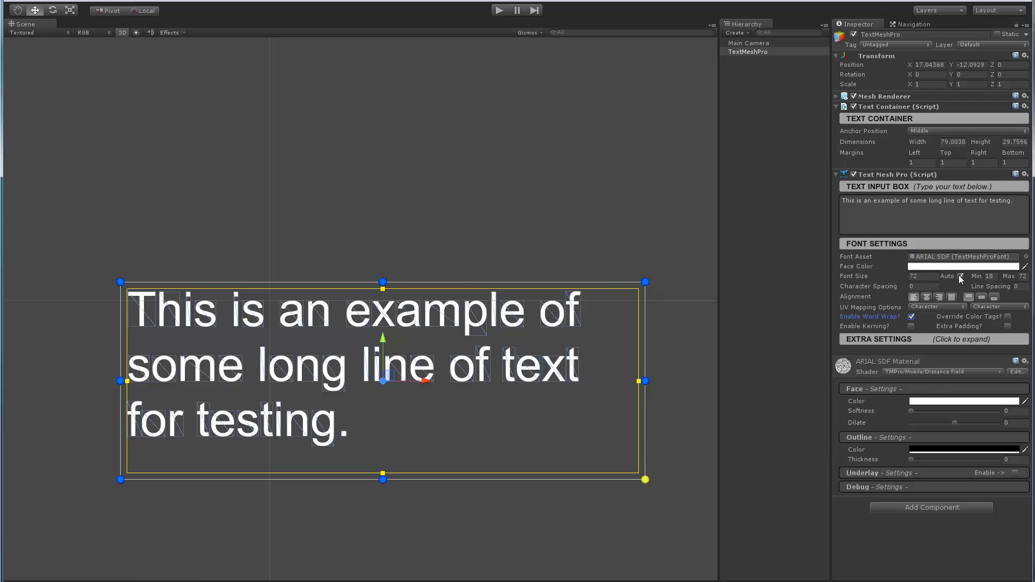
click(911, 318)
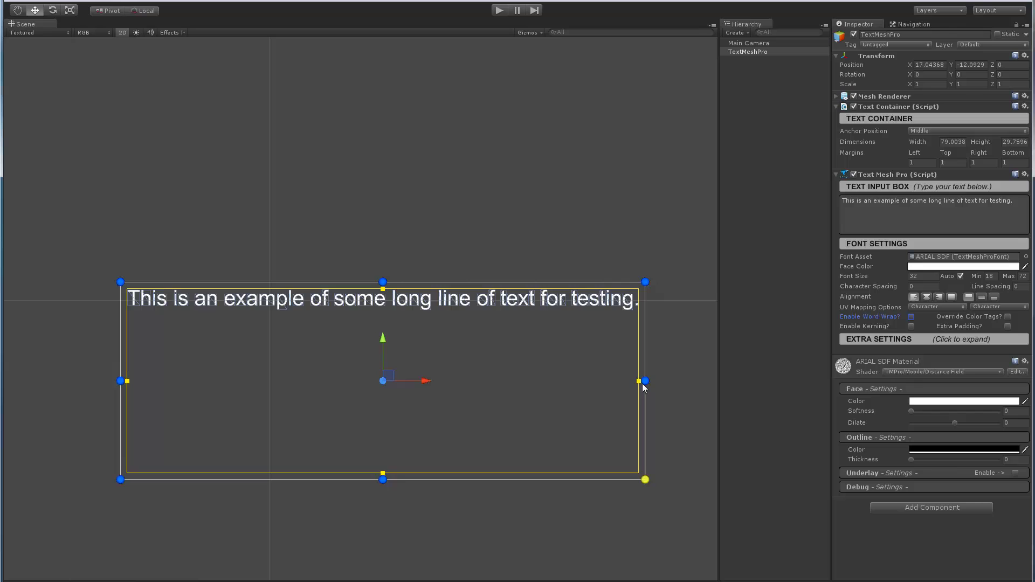
drag(645, 381, 682, 381)
scroll(366, 361, down, 2)
middle_drag(296, 362, 221, 231)
drag(557, 251, 698, 252)
scroll(561, 261, down, 1)
middle_drag(543, 259, 467, 271)
drag(557, 261, 686, 261)
scroll(397, 289, down, 2)
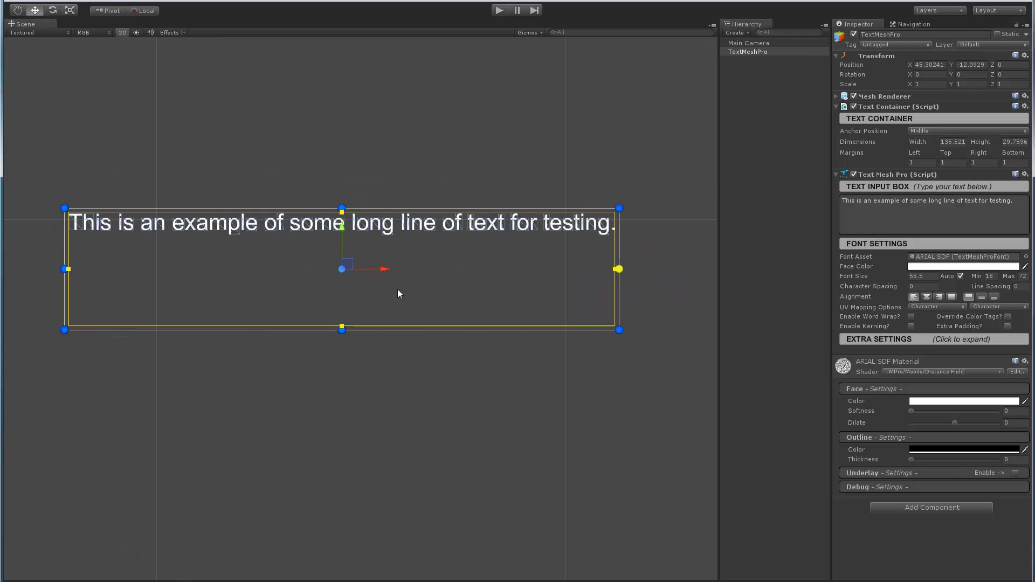
drag(618, 269, 704, 269)
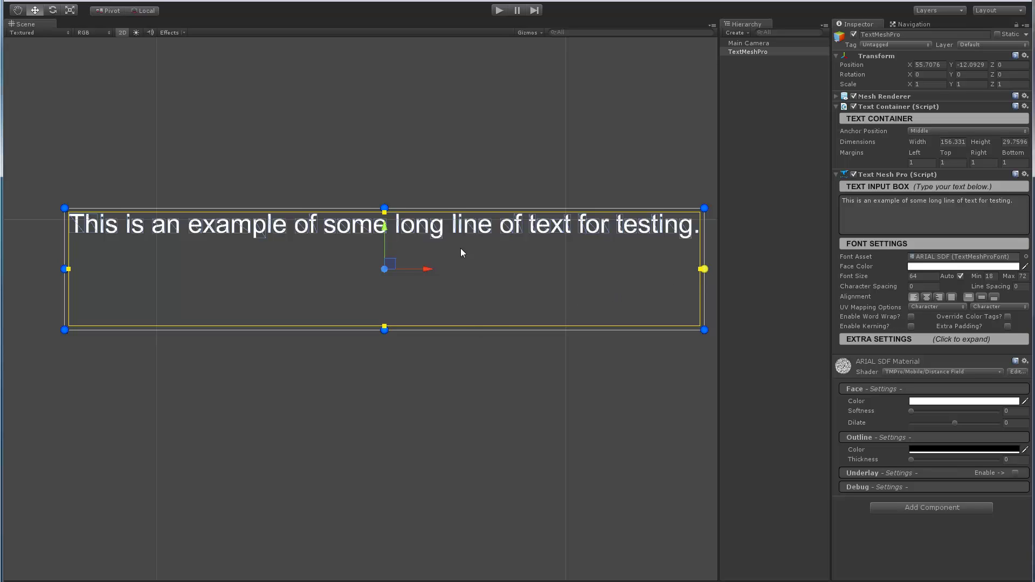
Step: Enable word wrap on the text and resize its container to about 76 wide and 29.9 high
middle_drag(306, 282, 269, 323)
click(911, 318)
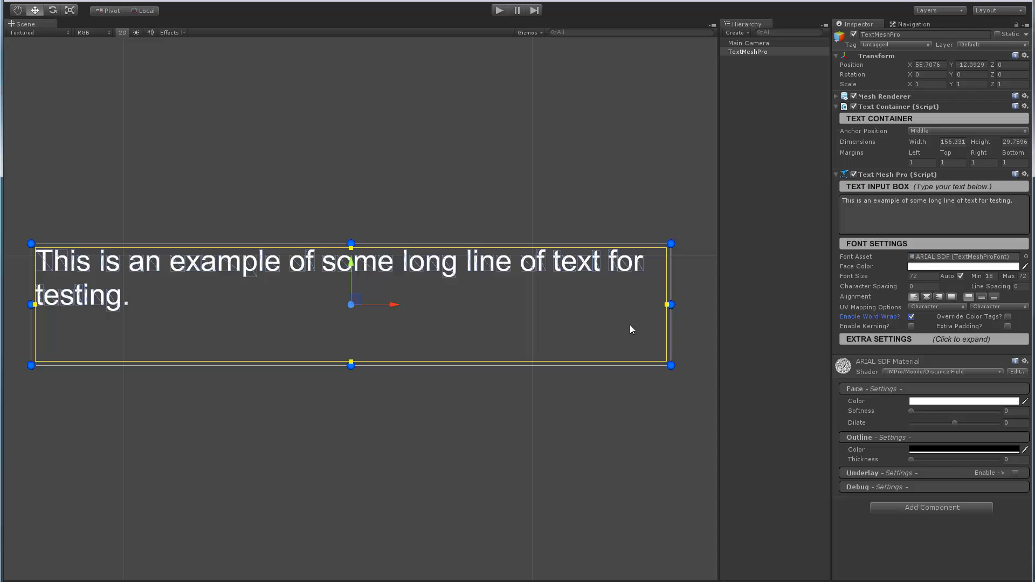
drag(672, 312, 345, 357)
scroll(346, 358, up, 3)
middle_drag(181, 302, 369, 326)
scroll(368, 326, up, 3)
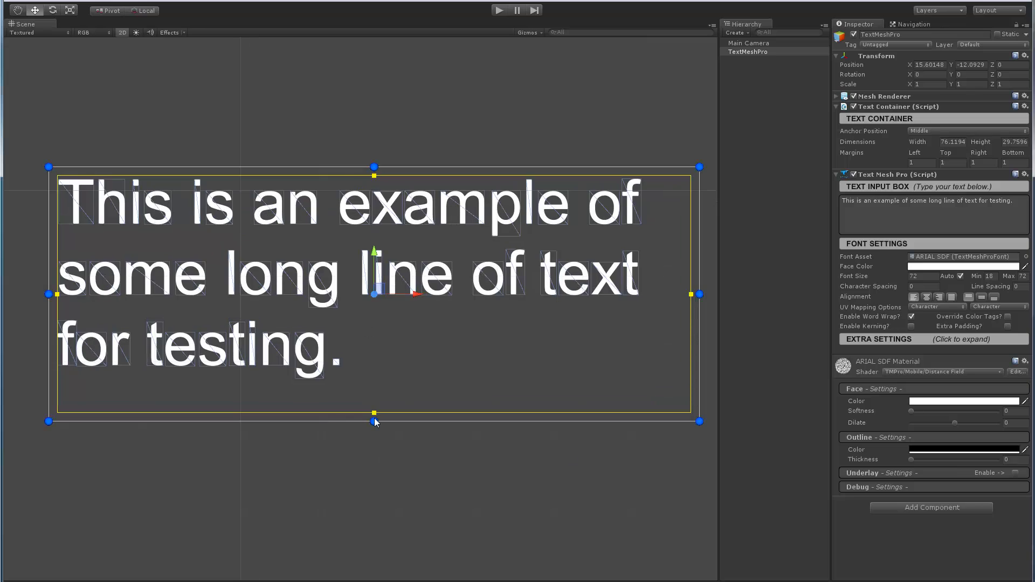
mouse_move(376, 422)
mouse_down()
mouse_move(376, 570)
mouse_move(376, 390)
mouse_move(381, 424)
mouse_up()
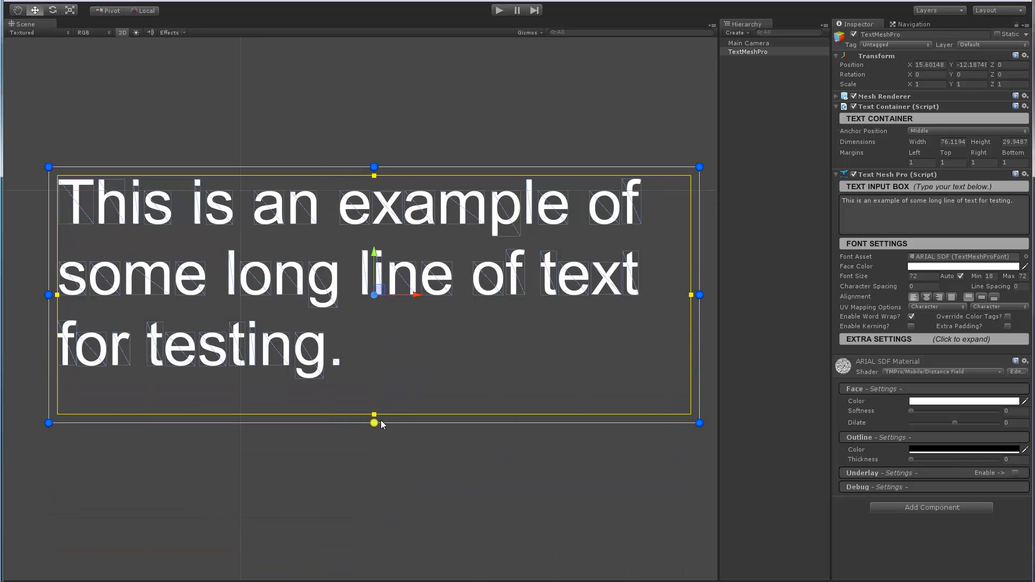
Step: Delete the TextMeshPro object from the hierarchy
click(756, 84)
click(740, 52)
key(Delete)
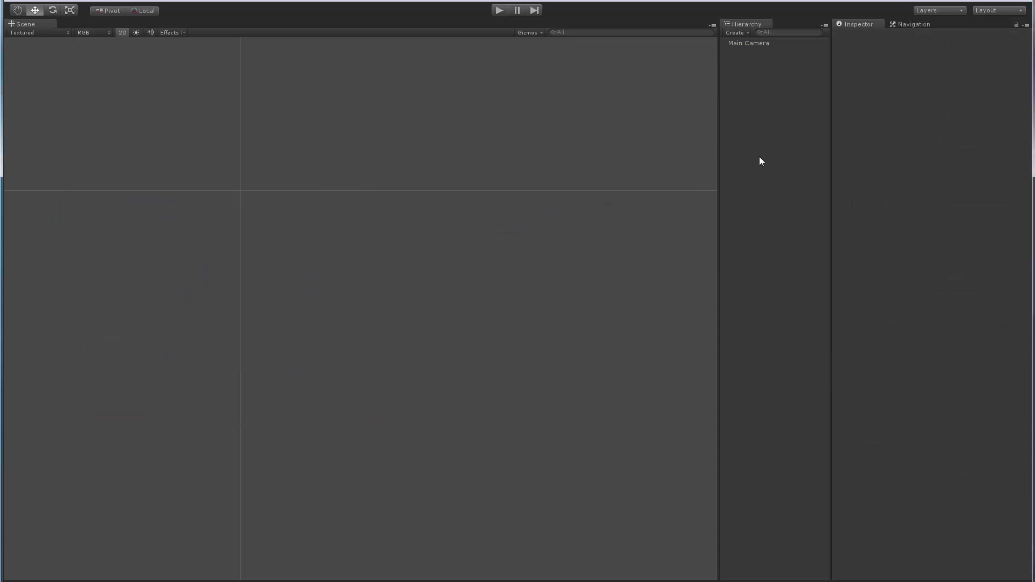
Step: Create an empty GameObject, set its position to 0, 0, 0 and attach the SandBox_03 script to it
key(ctrl+shift+n)
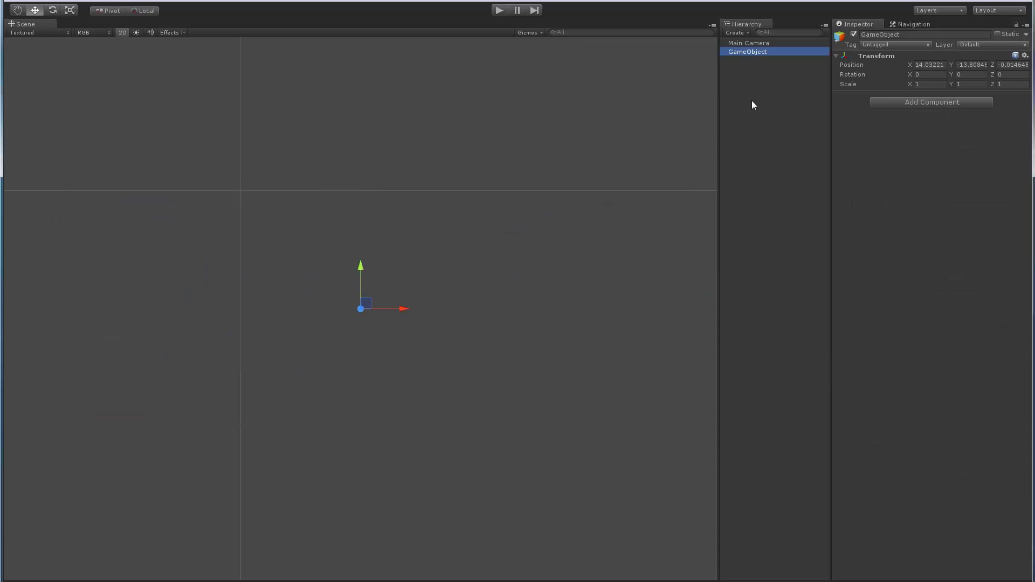
click(926, 66)
text(0)
key(Tab)
text(0)
key(Tab)
text(0)
key(Tab)
drag(1034, 291, 920, 294)
Step: In the code editor, comment out SandBox_03's container width and height lines, uncomment the enableAutoSizing = true line and save the script
key(alt+Tab)
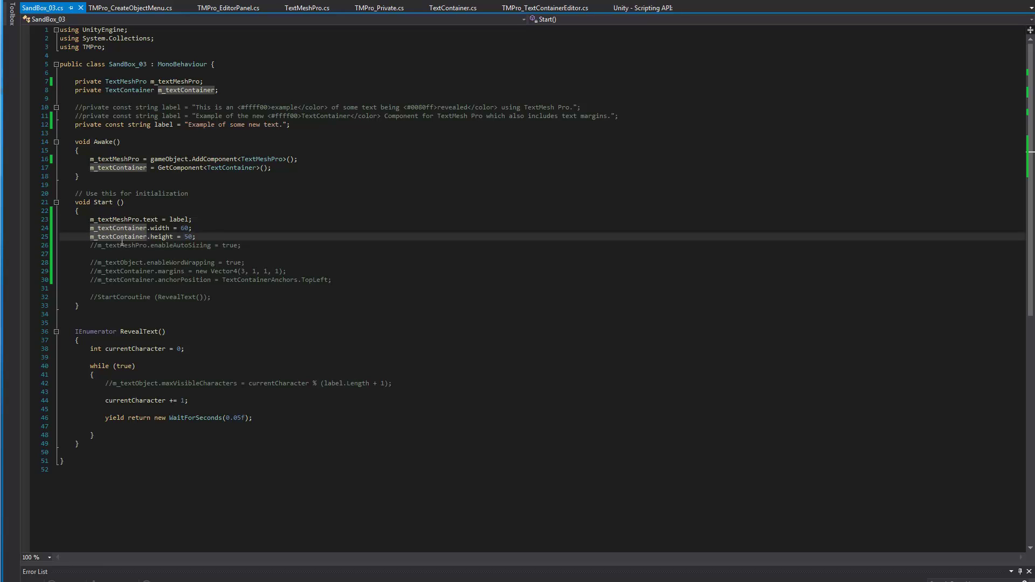
click(90, 229)
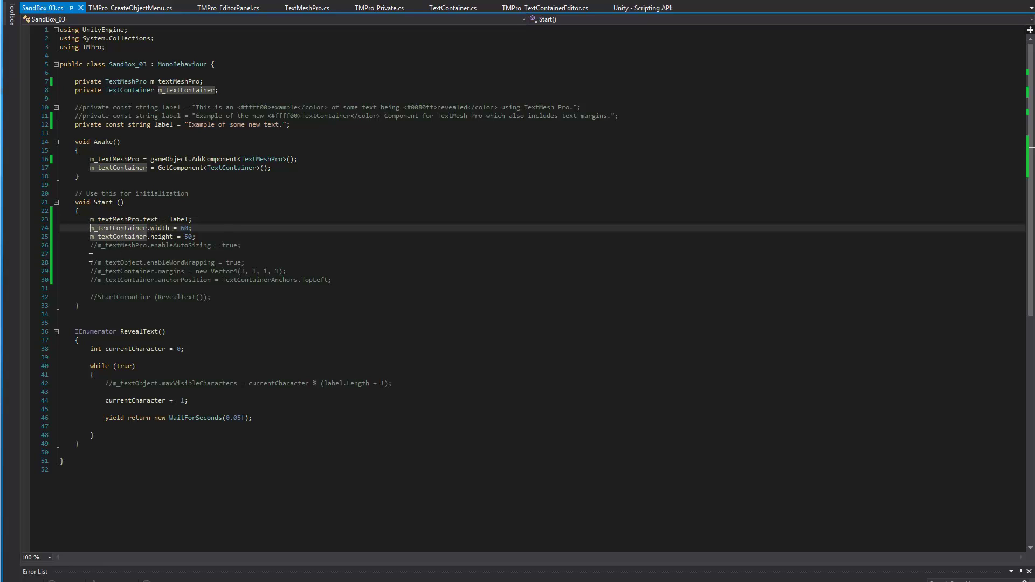
text(//)
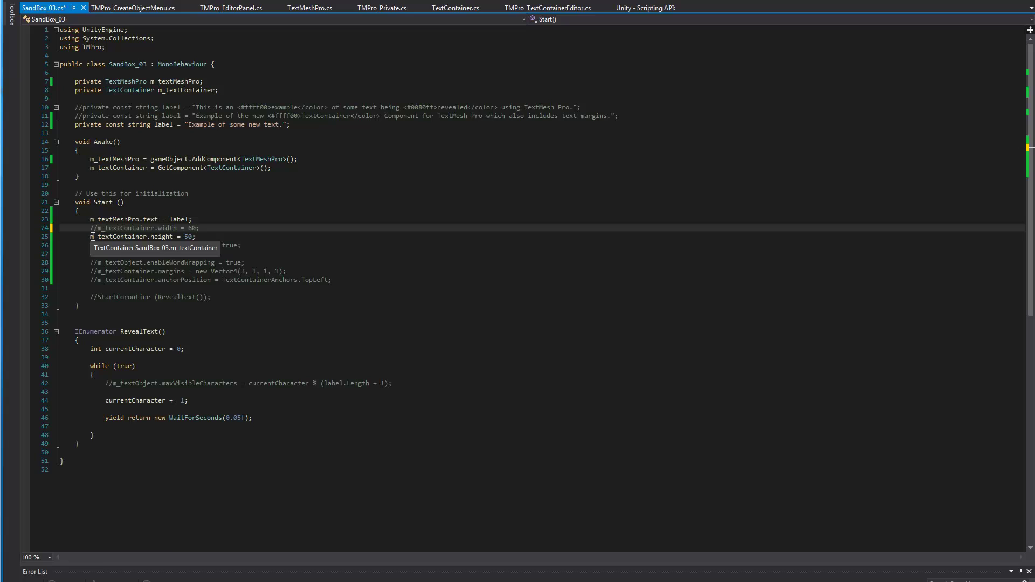
click(93, 236)
text(//)
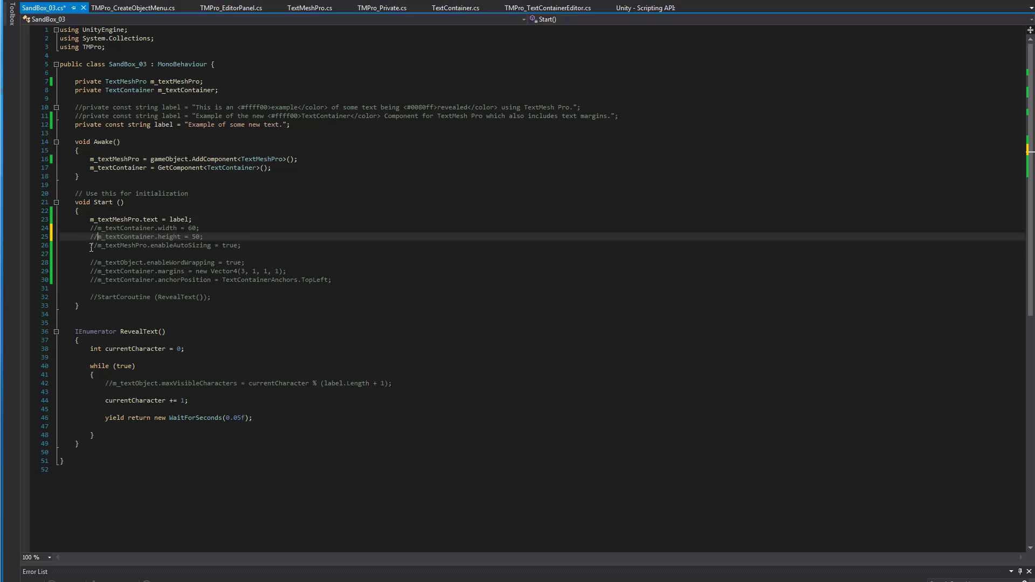
click(91, 245)
key(Delete)
key(Delete)
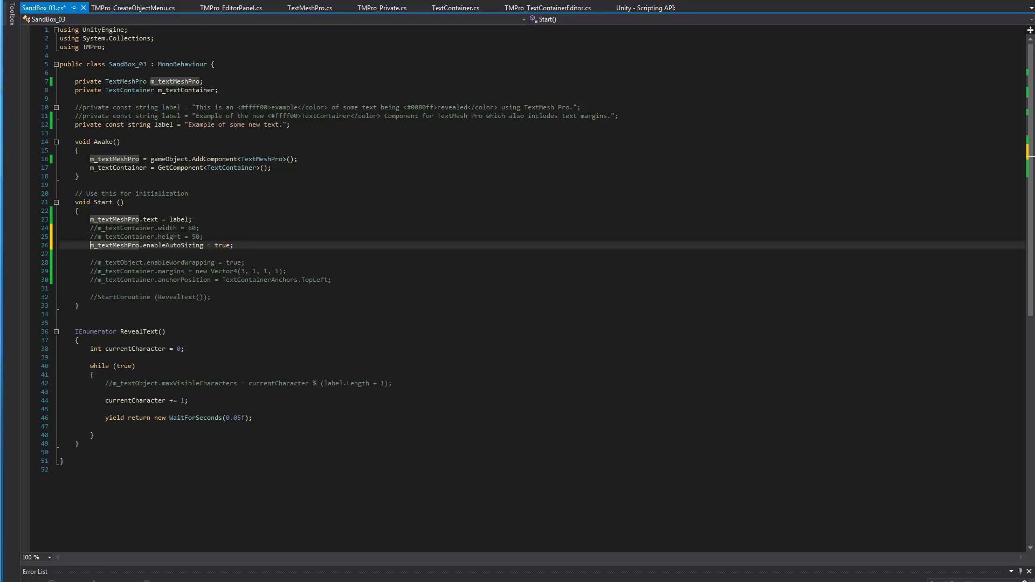
key(ctrl+s)
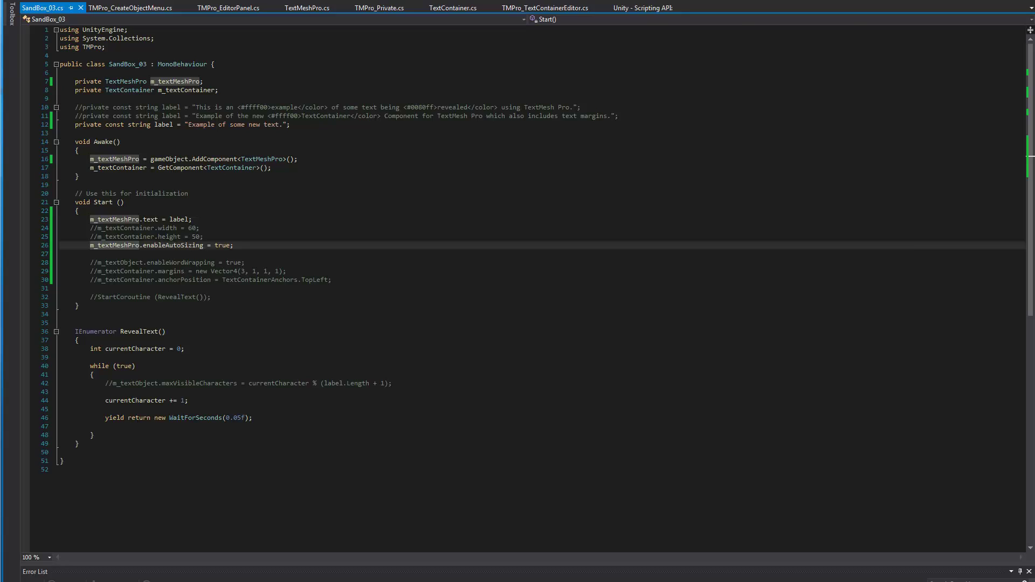
Step: Switch back to Unity, run the scene and frame the GameObject to examine the auto-sized text
key(alt+Tab)
click(500, 10)
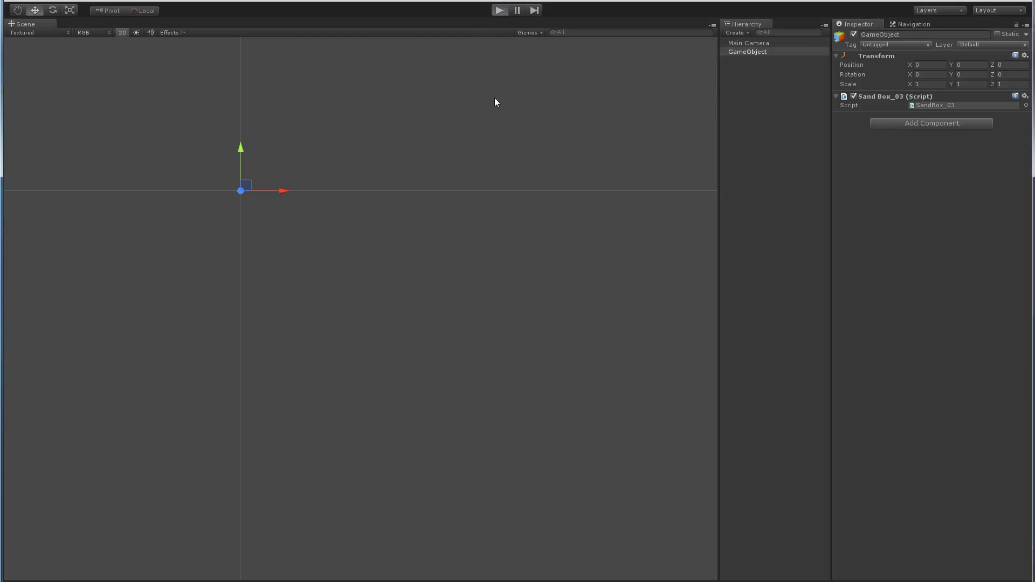
key(f)
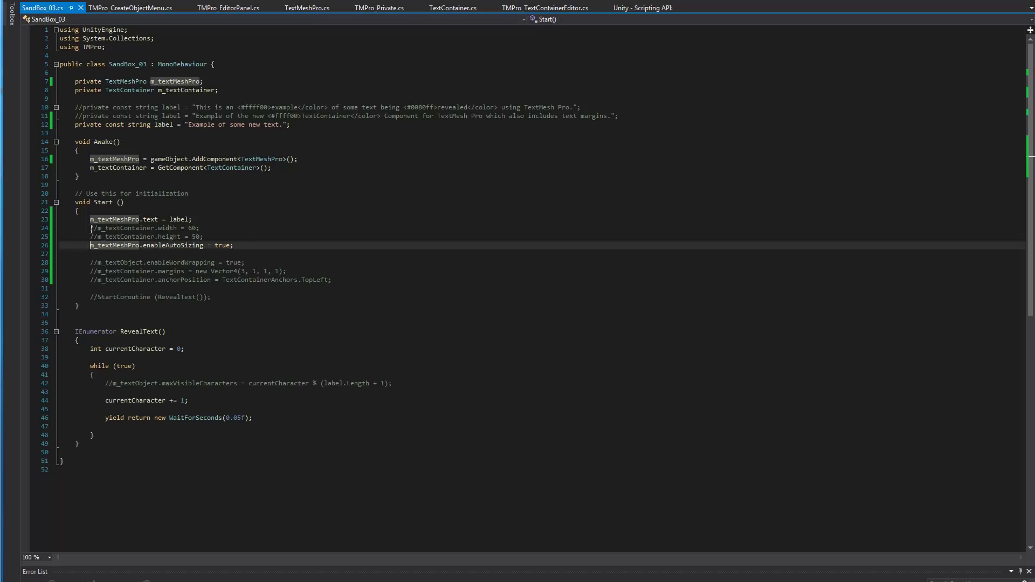
Step: Uncomment the script's m_textContainer.width = 60 line, save the script and run the scene in Unity
click(91, 229)
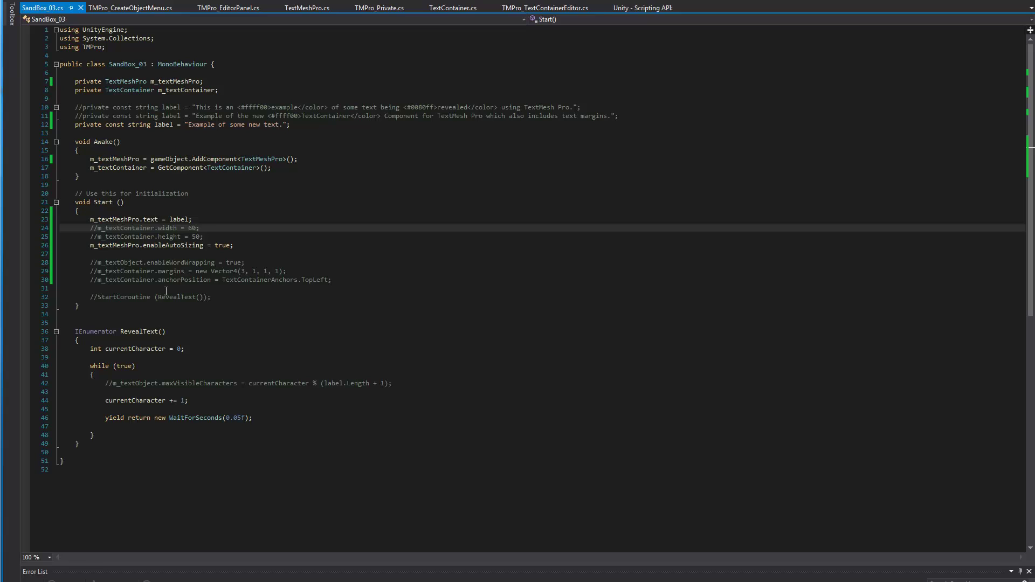
key(Delete)
key(Delete)
key(ctrl+s)
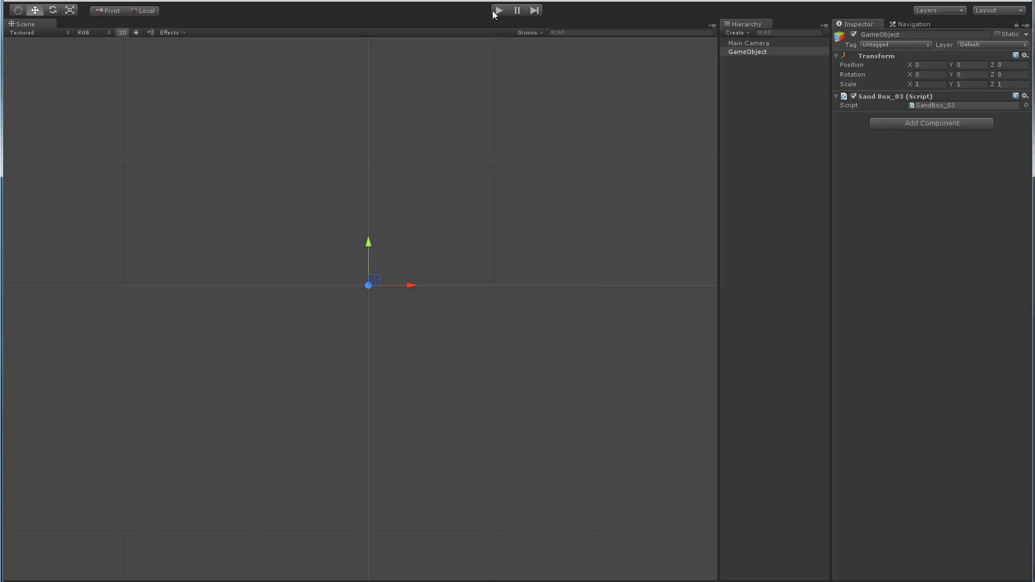
click(499, 11)
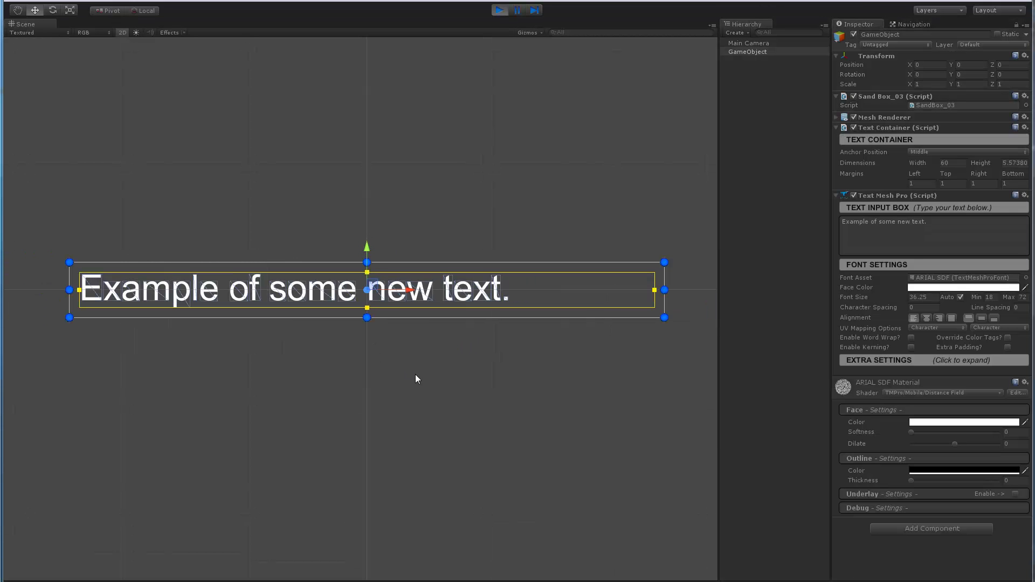
middle_drag(423, 369, 410, 351)
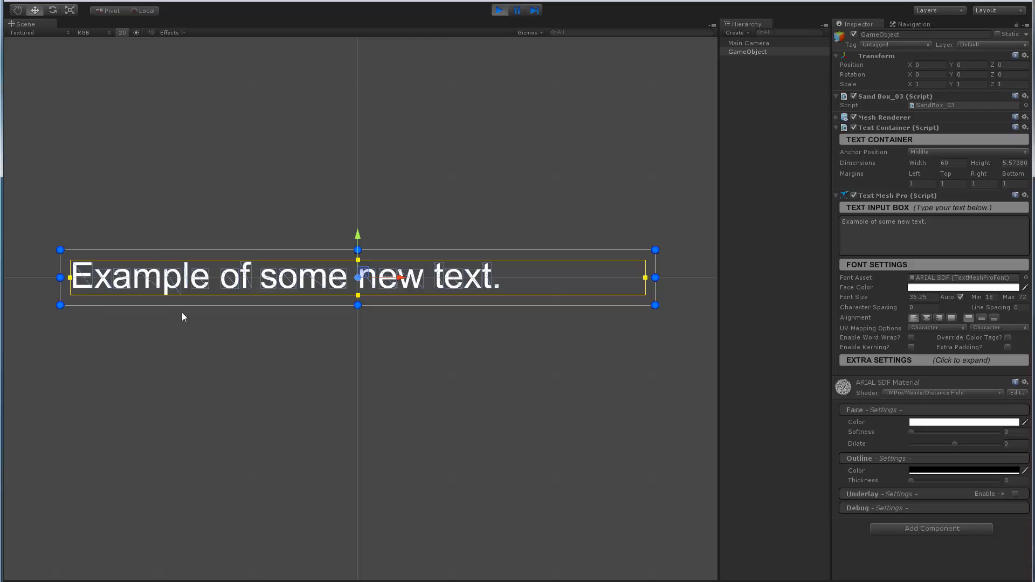
Step: Stop the scene, set m_textContainer.width to 80 in the SandBox_03 script, save it and return to Unity
click(497, 10)
key(alt+Tab)
key(End)
key(Left)
key(BackSpace)
key(BackSpace)
text(80)
key(ctrl+s)
key(alt+Tab)
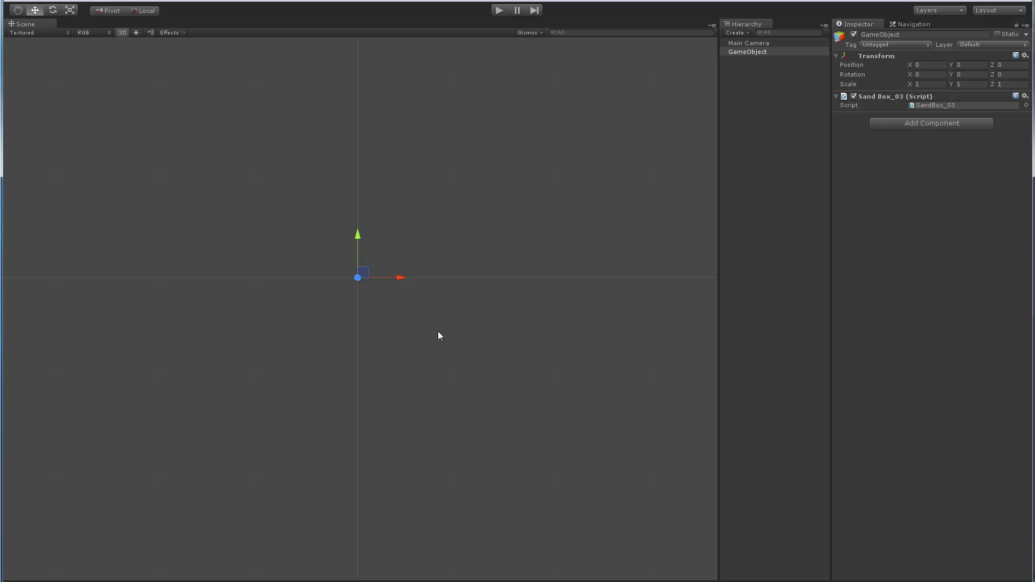
Step: Run the scene and stretch the text container from its bottom edge to about 7.2 high
click(499, 11)
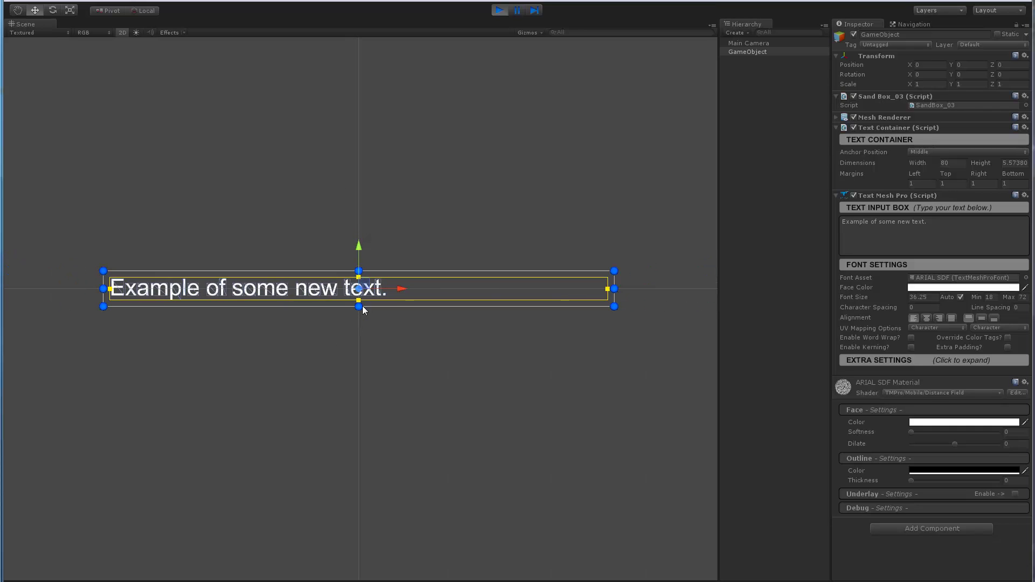
mouse_move(357, 308)
mouse_down()
mouse_move(359, 377)
mouse_move(363, 310)
mouse_move(370, 350)
mouse_move(369, 318)
mouse_up()
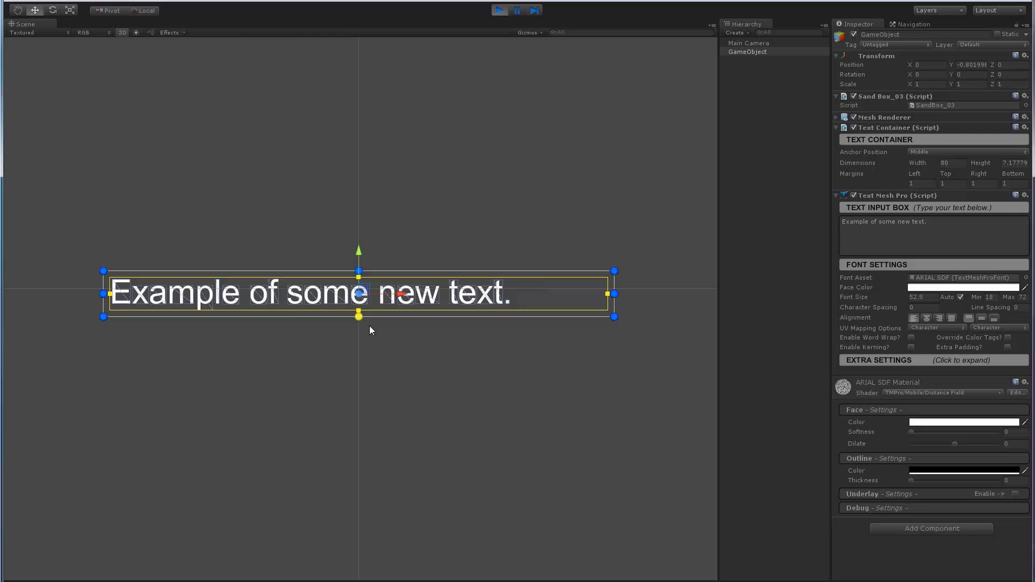